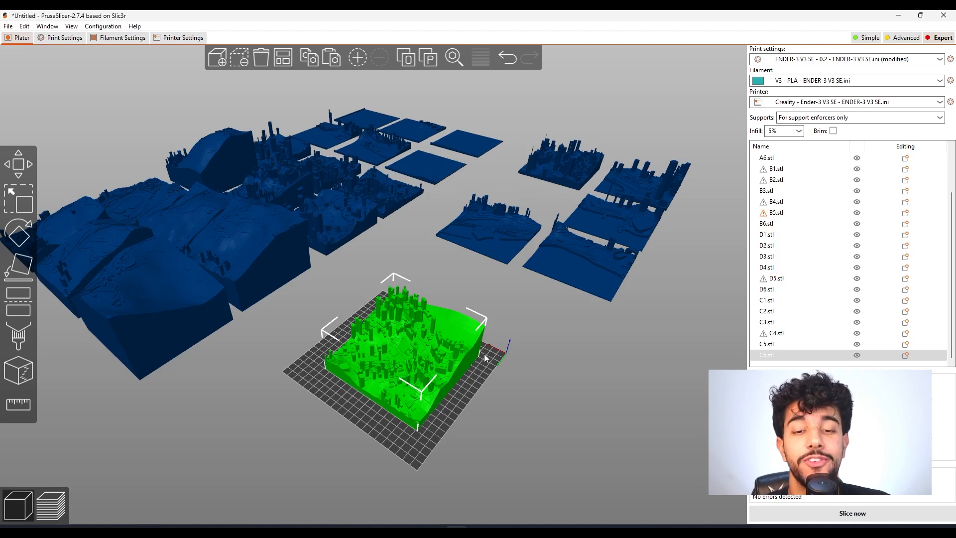
Examine the C6.stl city tile on the print bed and the terrain tiles laid out around it from several distances and angles.
left_click_drag(484, 357, 481, 384)
left_click_drag(542, 405, 548, 351)
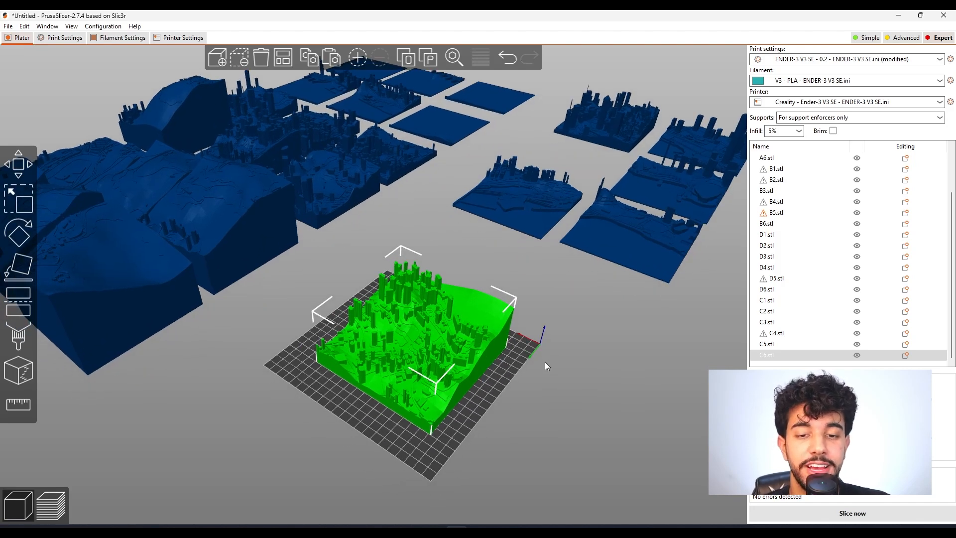
scroll(545, 362, "down", 6)
left_click_drag(561, 364, 573, 400)
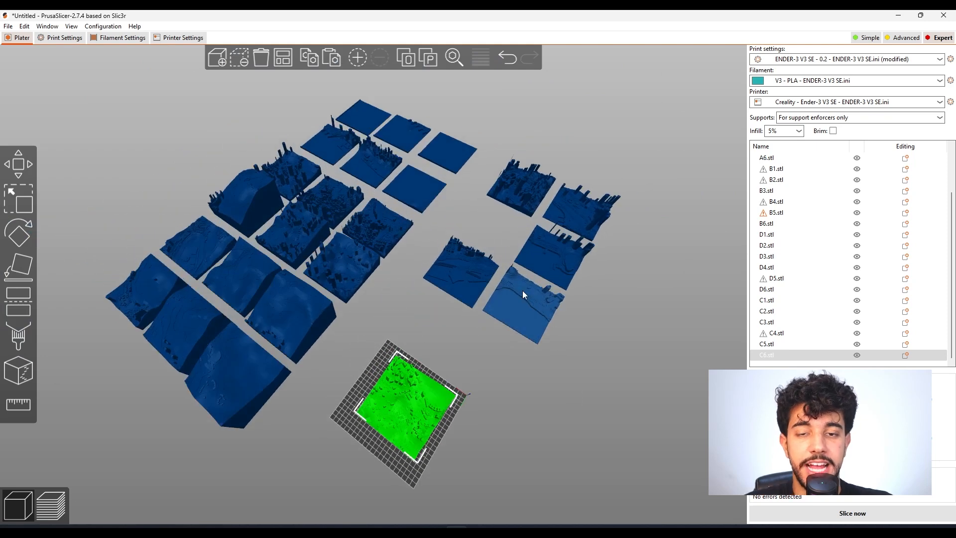
left_click_drag(488, 344, 485, 376)
right_click_drag(485, 375, 486, 374)
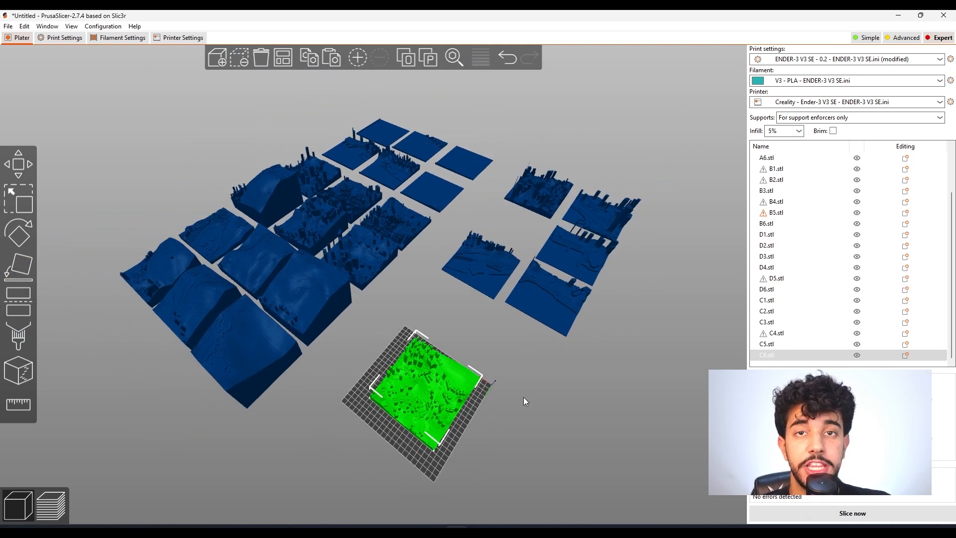
left_click_drag(507, 408, 516, 351)
scroll(505, 400, "up", 3)
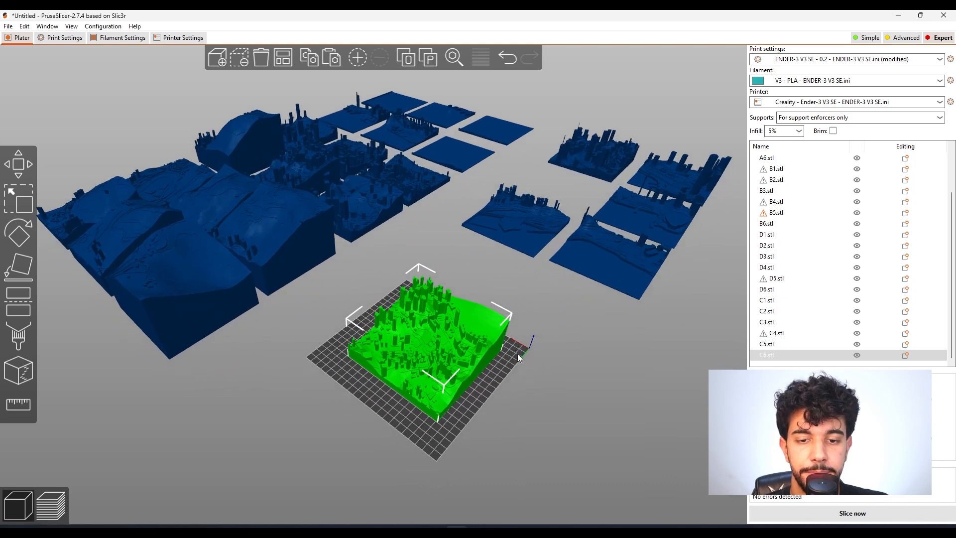
scroll(562, 405, "up", 4)
right_click_drag(561, 404, 547, 377)
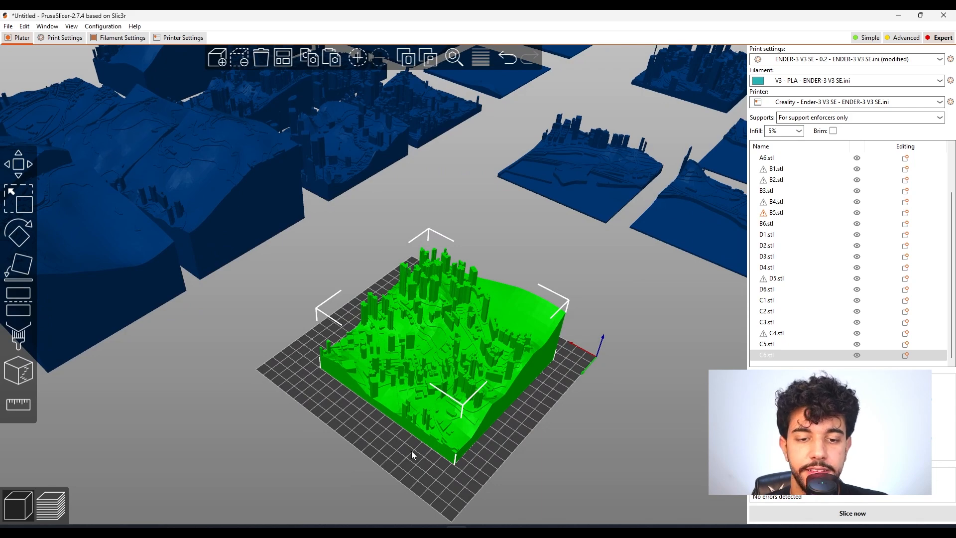
scroll(542, 379, "down", 5)
left_click_drag(540, 380, 569, 388)
scroll(566, 383, "down", 4)
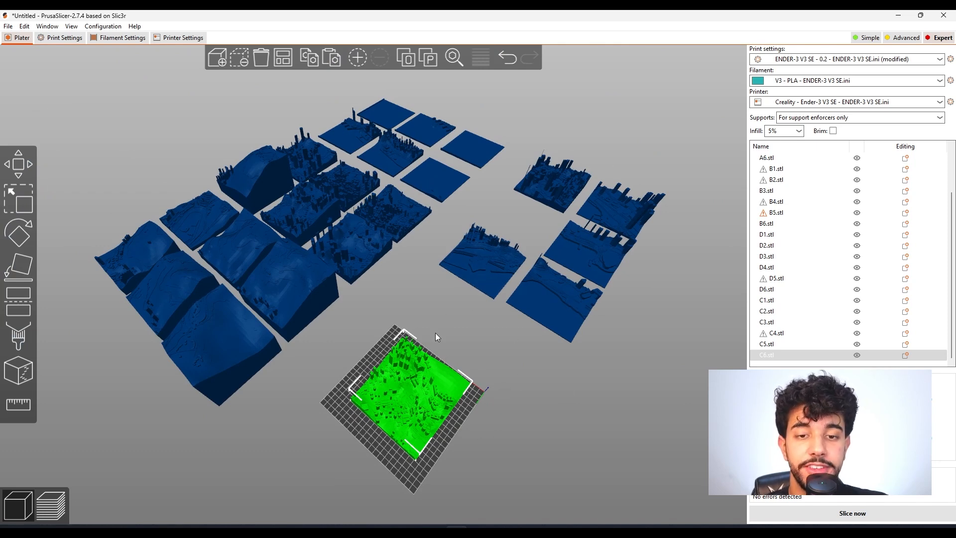
left_click_drag(459, 336, 435, 376)
left_click_drag(467, 341, 395, 355)
scroll(470, 350, "up", 5)
left_click_drag(507, 250, 348, 158)
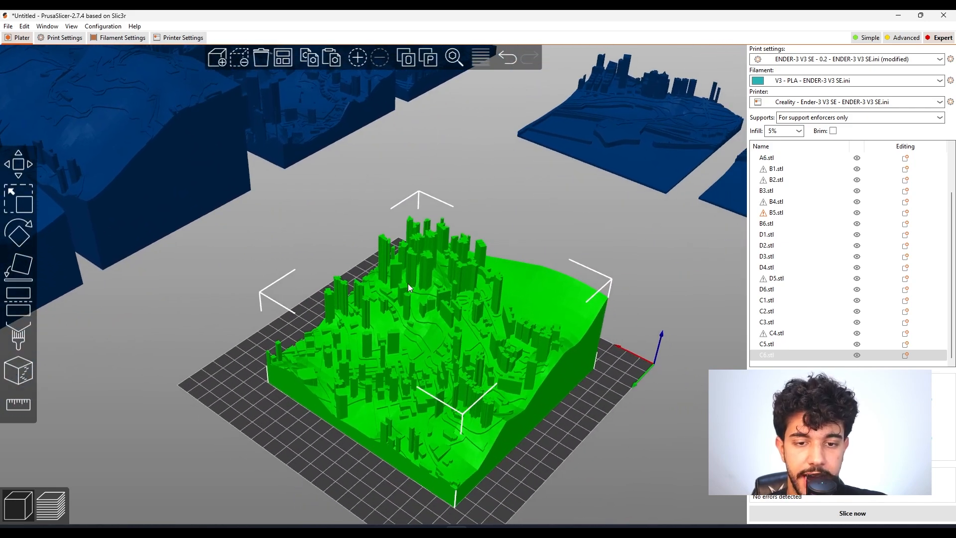
scroll(449, 349, "down", 3)
left_click_drag(483, 297, 528, 318)
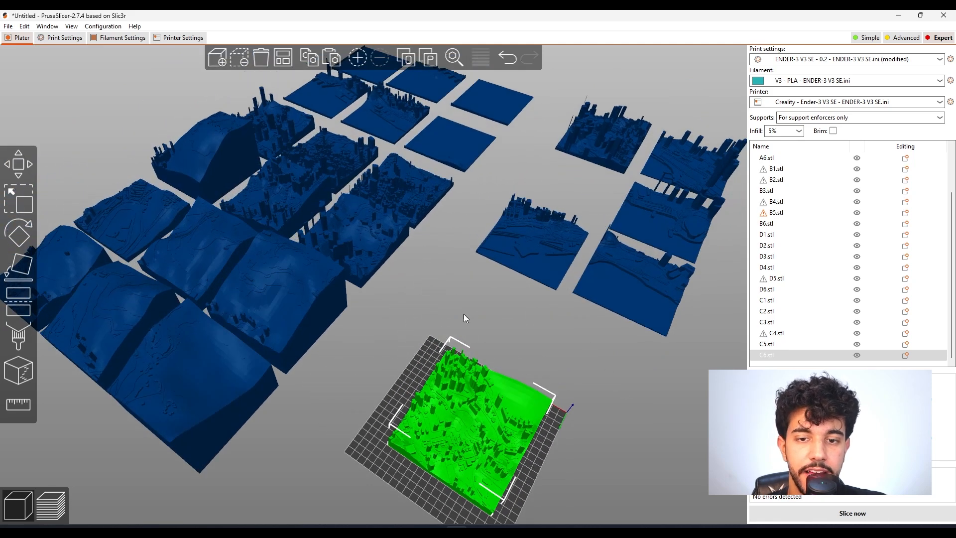
Select the A5.stl hill tile beside the bed and examine its terrain and height against the tile on the bed.
left_click(230, 315)
scroll(390, 324, "up", 8)
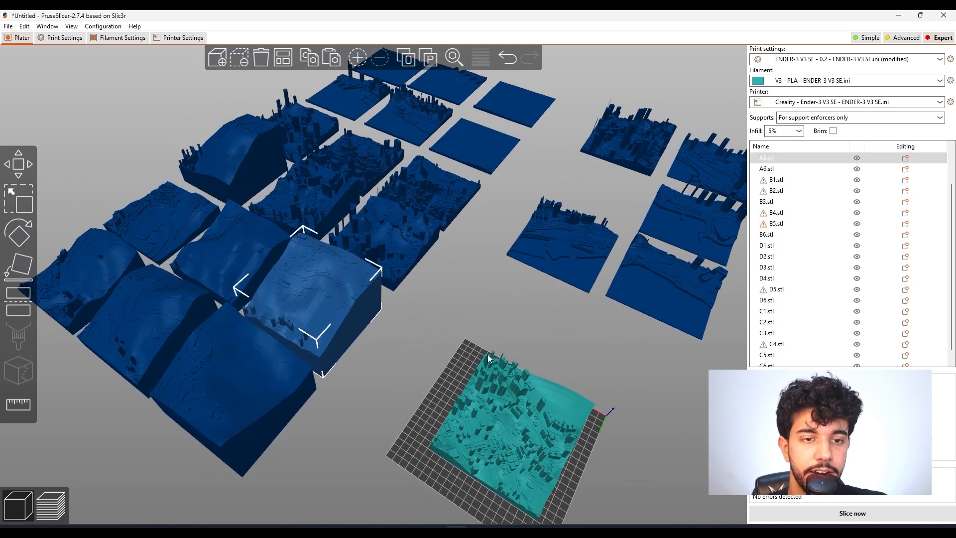
scroll(452, 319, "down", 9)
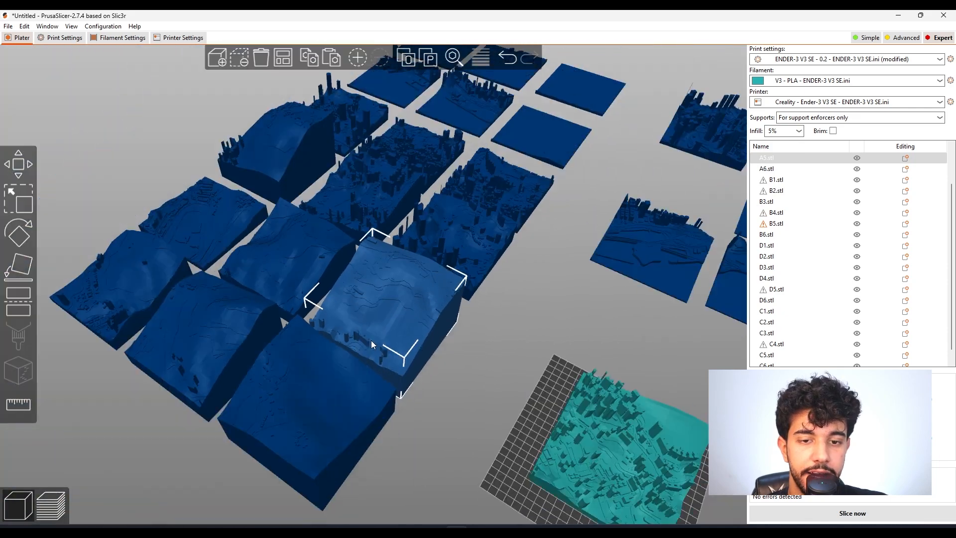
left_click_drag(512, 354, 457, 297)
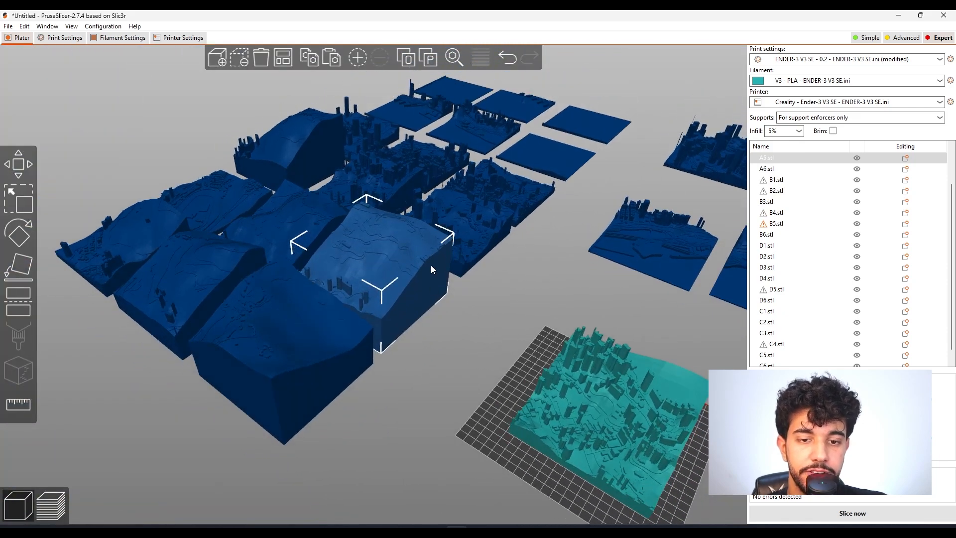
scroll(382, 278, "up", 3)
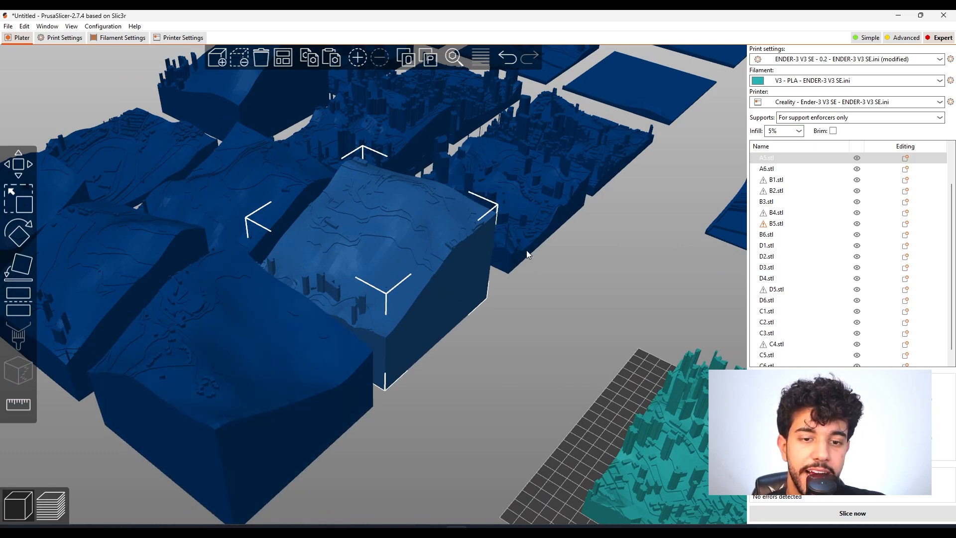
scroll(451, 298, "down", 5)
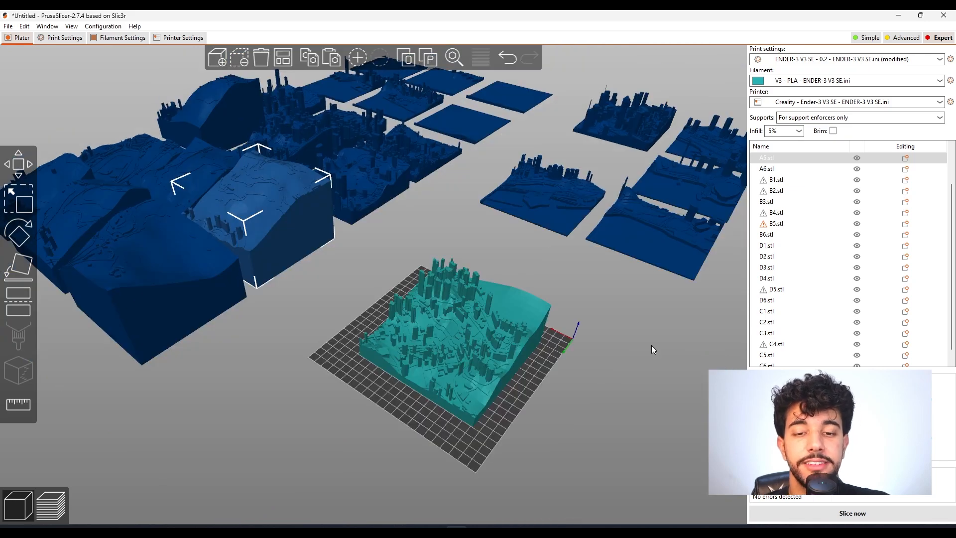
scroll(636, 318, "up", 3)
scroll(588, 349, "down", 3)
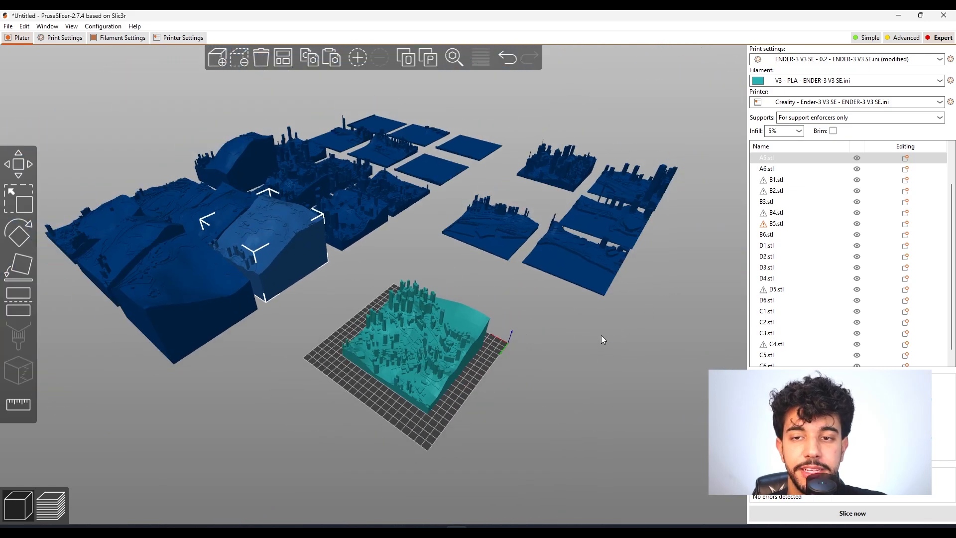
Place the B3.stl tile on the print bed in place of the C6.stl tile.
key("a")
scroll(543, 366, "up", 2)
left_click_drag(553, 366, 581, 357)
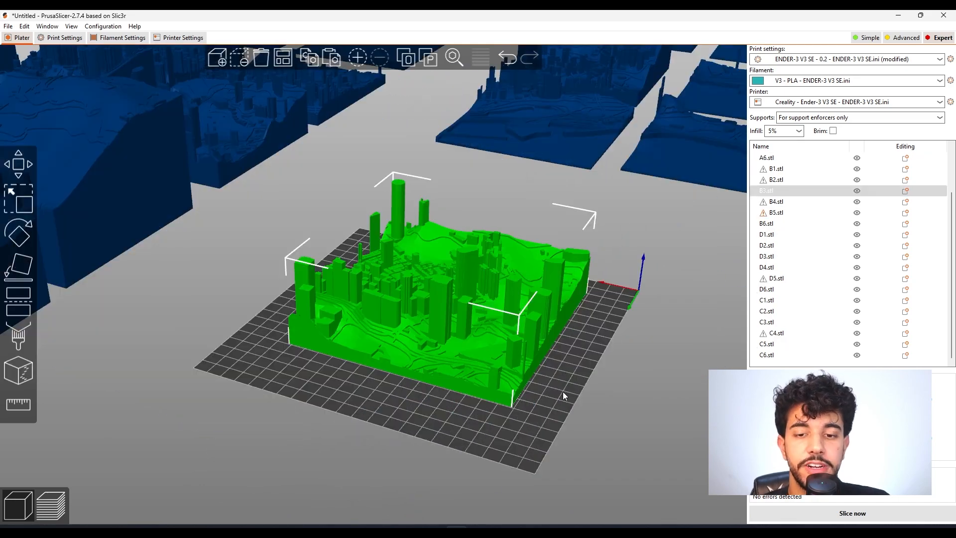
Examine the B3.stl tile's towers, roads and terrain details up close on the print bed.
left_click_drag(562, 391, 534, 396)
right_click_drag(571, 374, 539, 407)
left_click_drag(538, 406, 509, 407)
scroll(507, 407, "up", 1)
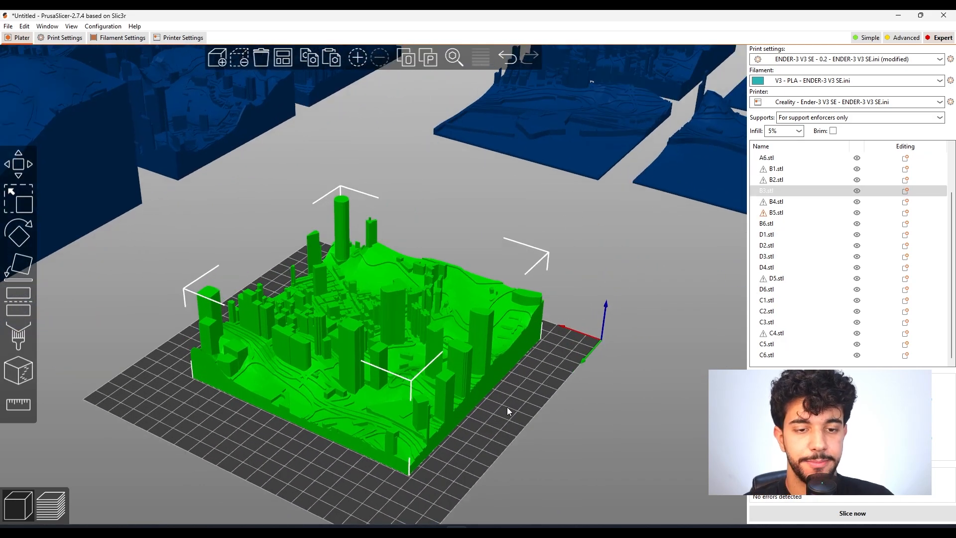
scroll(507, 407, "up", 2)
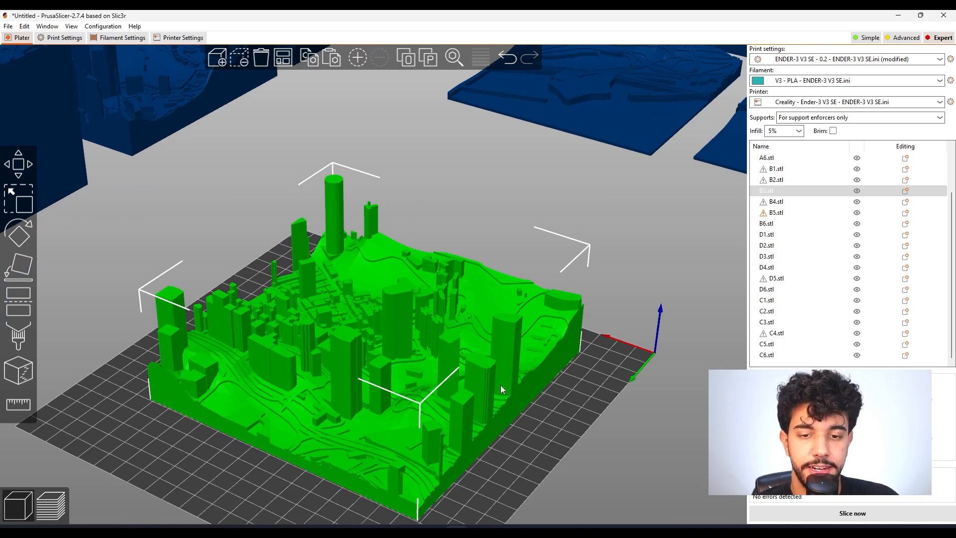
left_click_drag(587, 390, 613, 360)
scroll(606, 385, "up", 3)
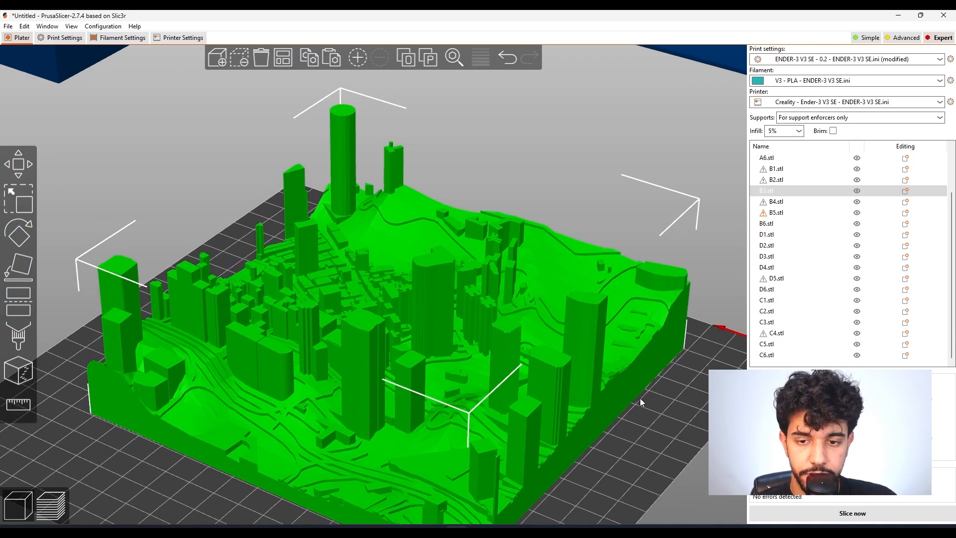
middle_click_drag(640, 402, 611, 303)
mouse_move(626, 426)
left_mouse_down()
mouse_move(632, 418)
mouse_move(623, 429)
left_mouse_up()
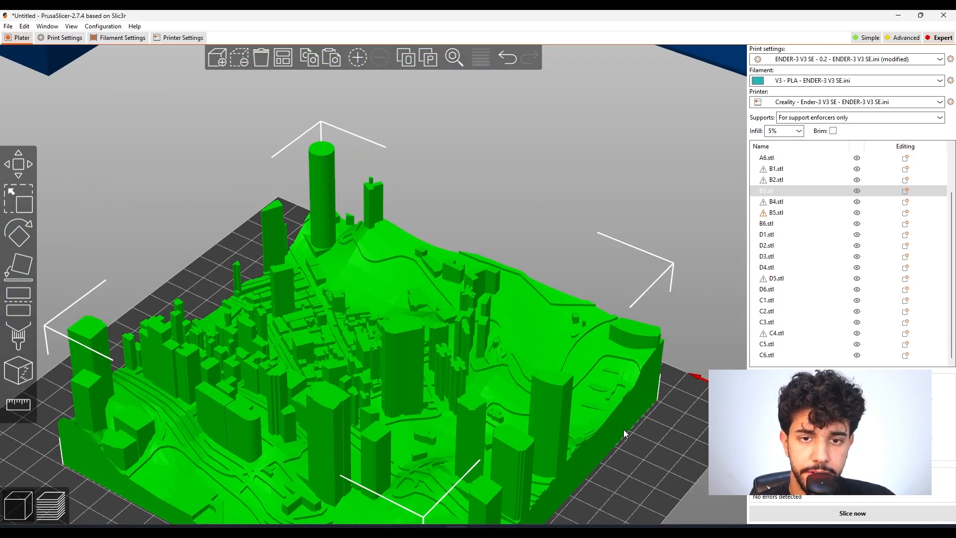
middle_click_drag(659, 457, 647, 268)
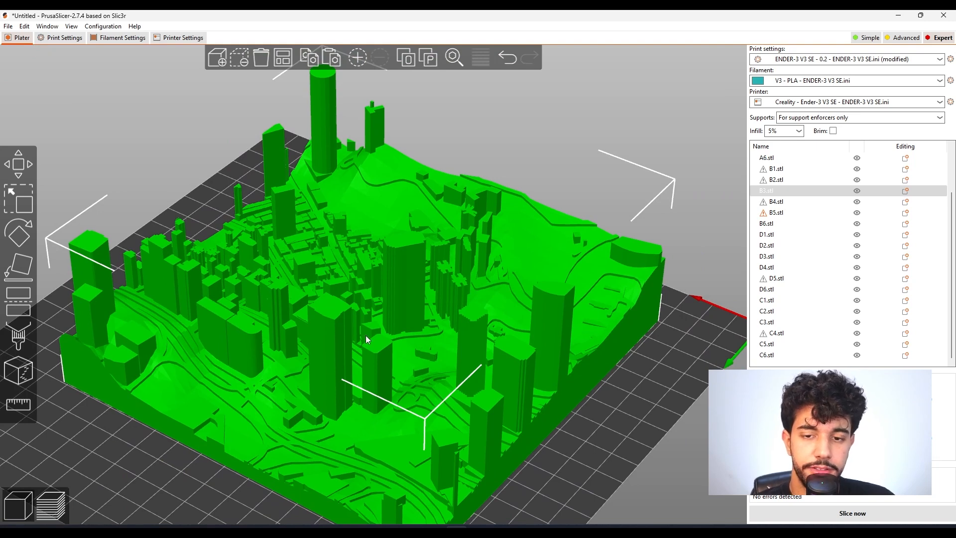
left_click_drag(302, 378, 283, 467)
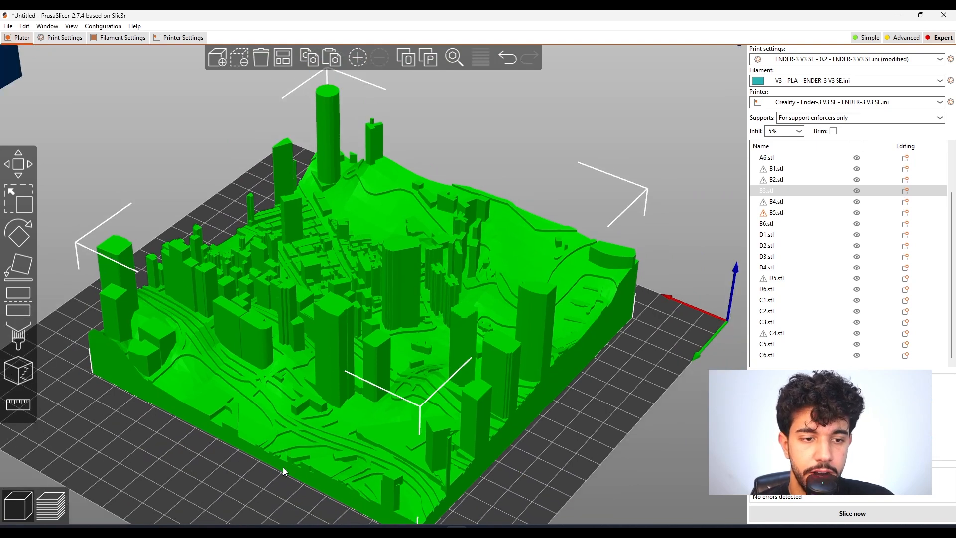
left_click_drag(497, 371, 483, 385)
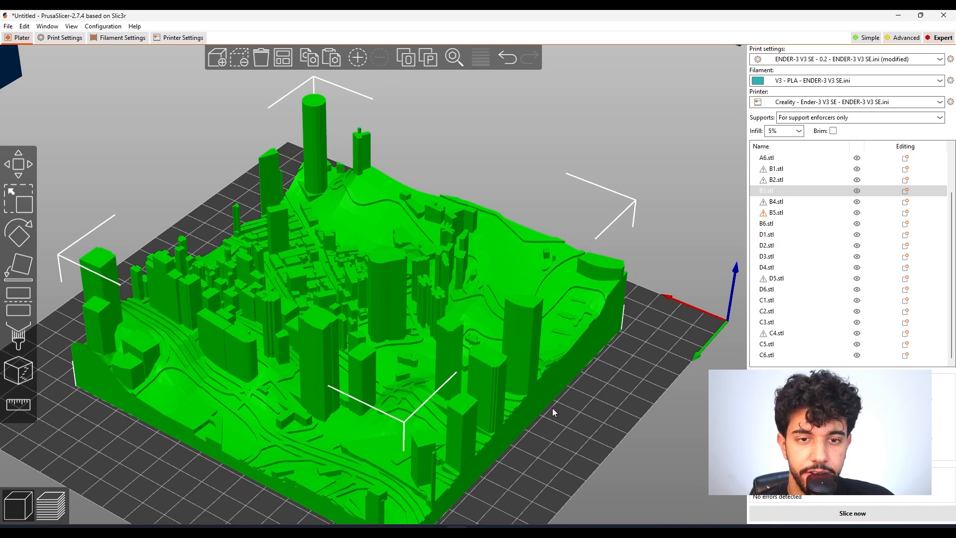
middle_click_drag(560, 413, 580, 410)
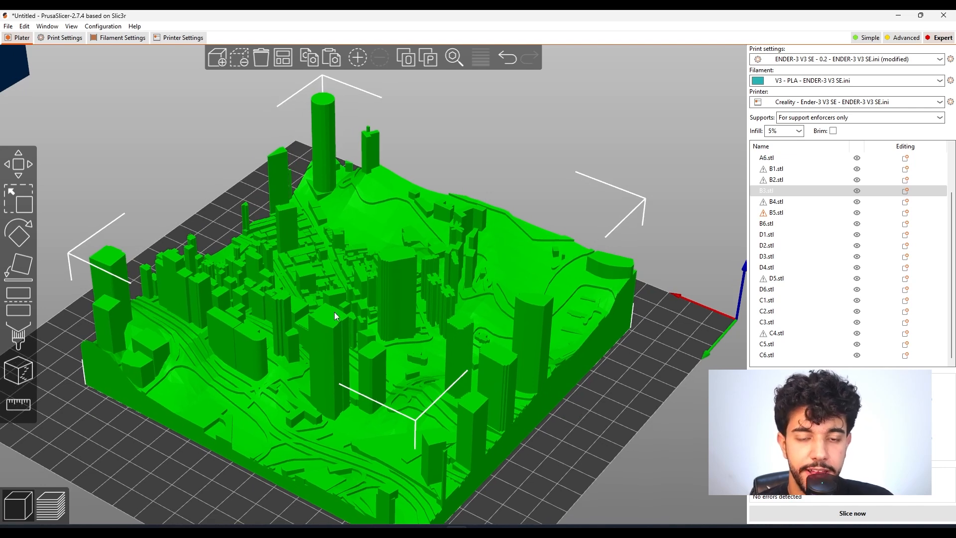
Set the print layer height to 0.16 mm and open the infill settings.
left_click(62, 37)
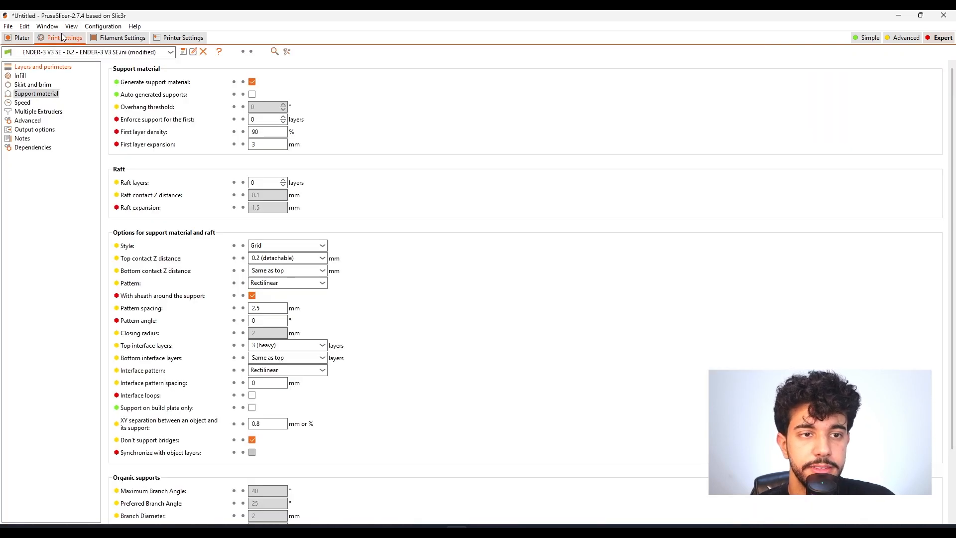
left_click(21, 68)
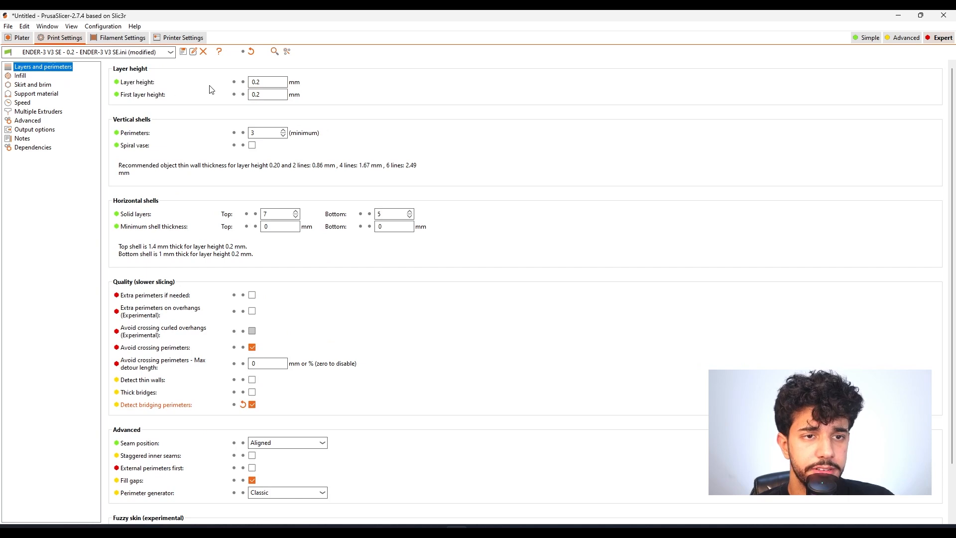
left_click(269, 83)
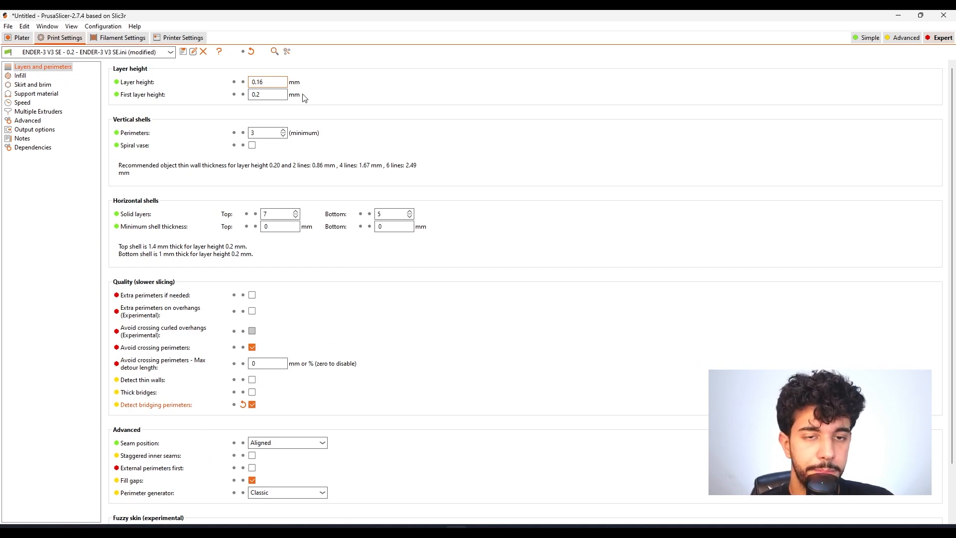
left_click(20, 76)
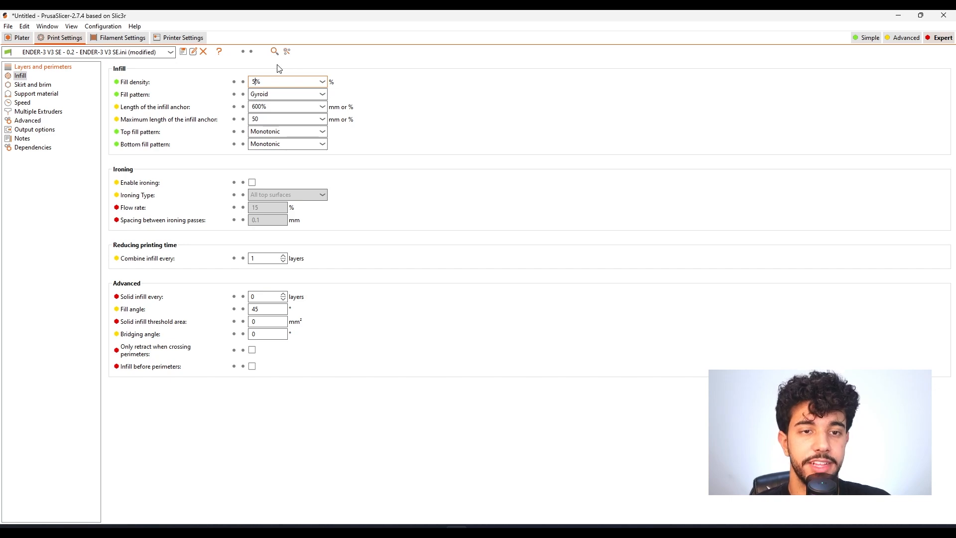
Return to the plater and compare the B3.stl tile on the bed with the large hill tiles around it.
left_click(21, 39)
scroll(380, 237, "down", 11)
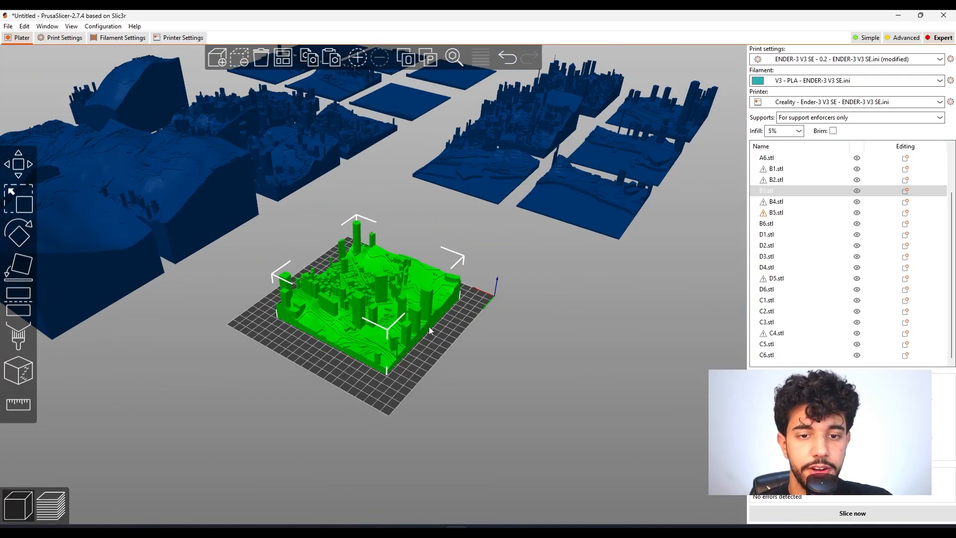
scroll(398, 301, "up", 5)
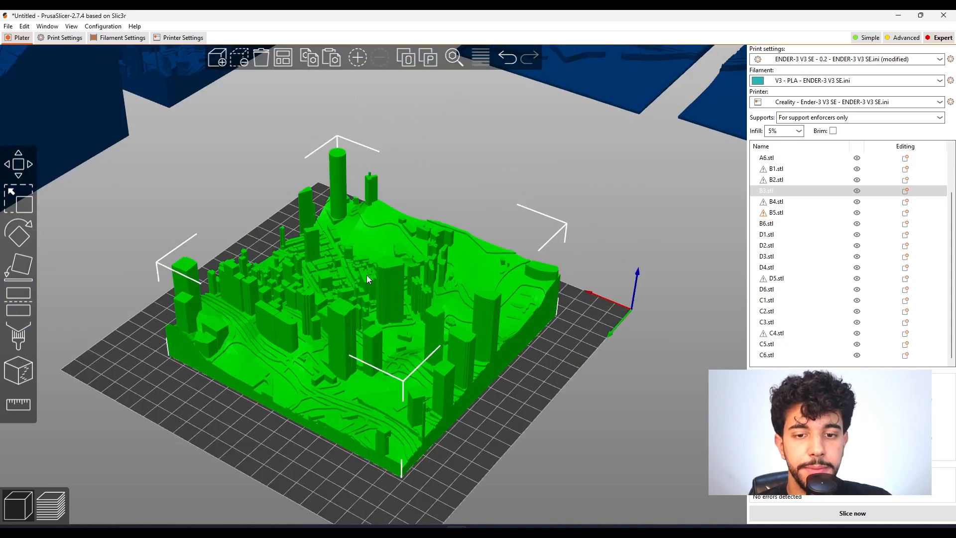
scroll(388, 281, "down", 9)
middle_click_drag(606, 366, 651, 389)
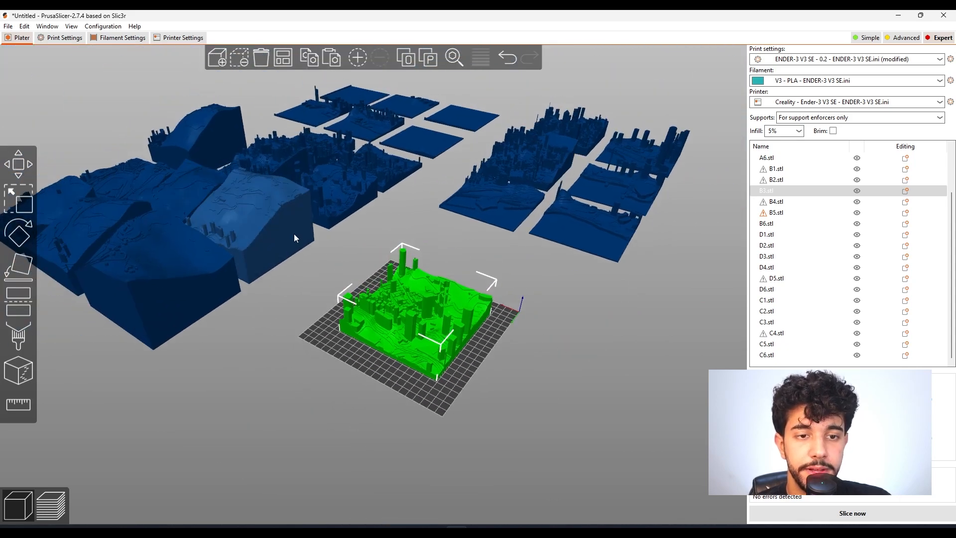
scroll(269, 233, "up", 6)
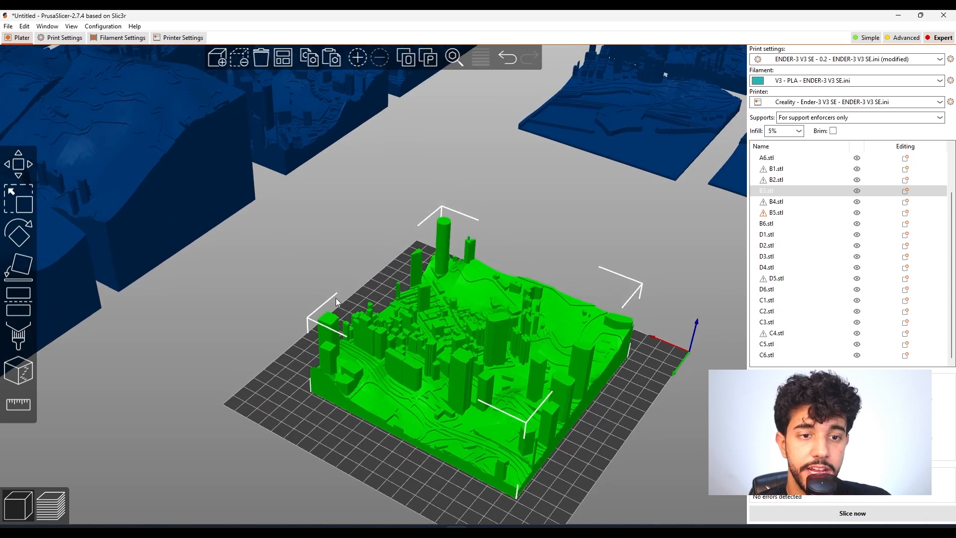
scroll(250, 252, "down", 4)
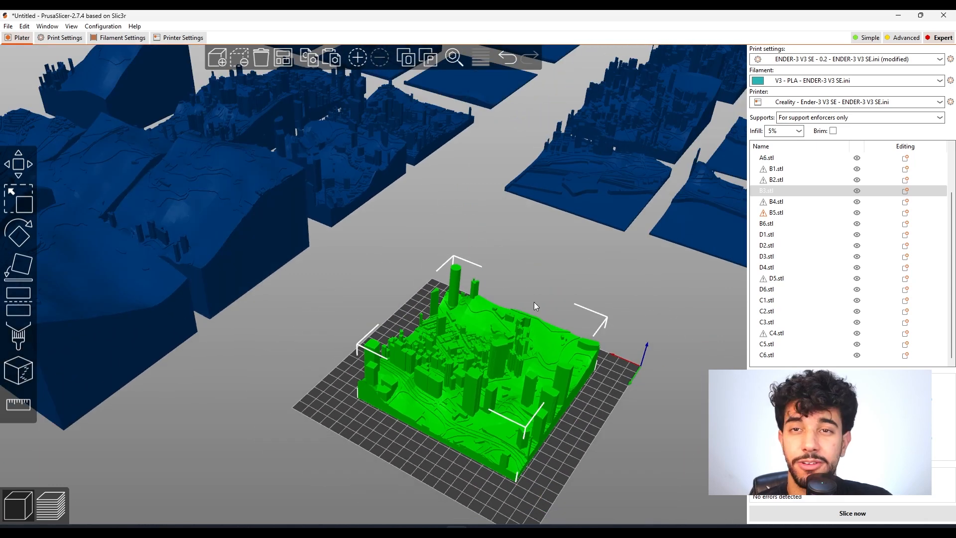
left_click_drag(650, 295, 448, 181)
Set the infill's fill density to 8% in the print settings and open the skirt and brim settings.
left_click(61, 38)
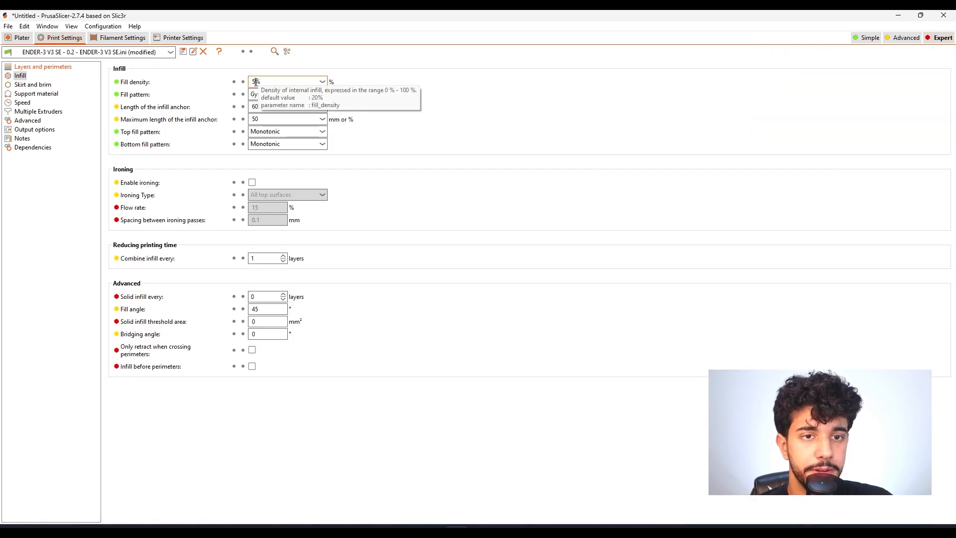
key("BackSpace")
type("8")
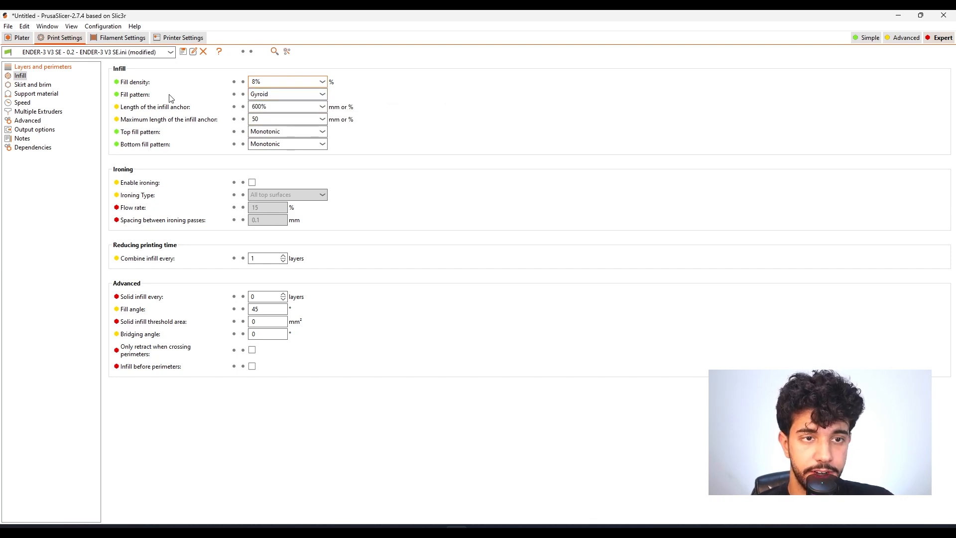
left_click(27, 85)
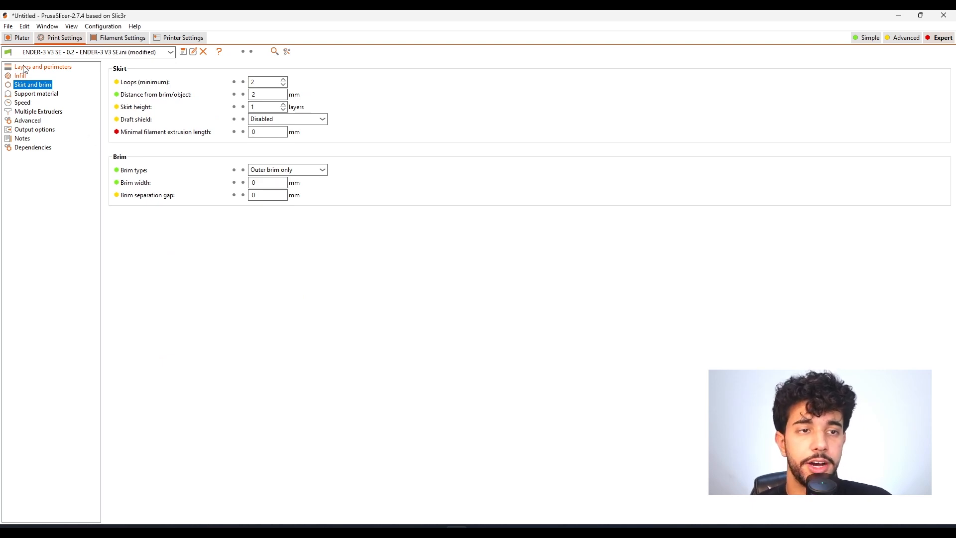
Return to the plater and check the undersides of the city tiles, including B3.stl on the bed.
left_click(17, 36)
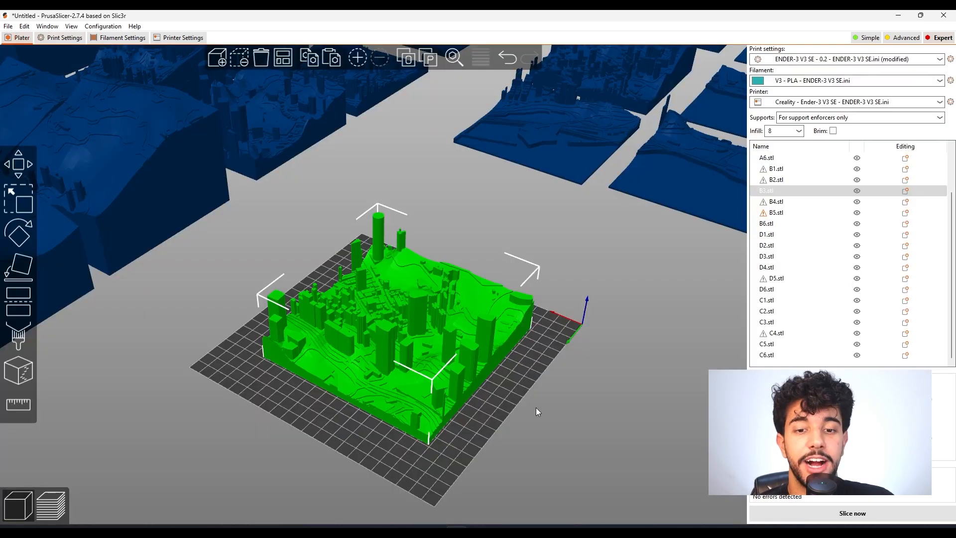
left_click_drag(536, 408, 541, 322)
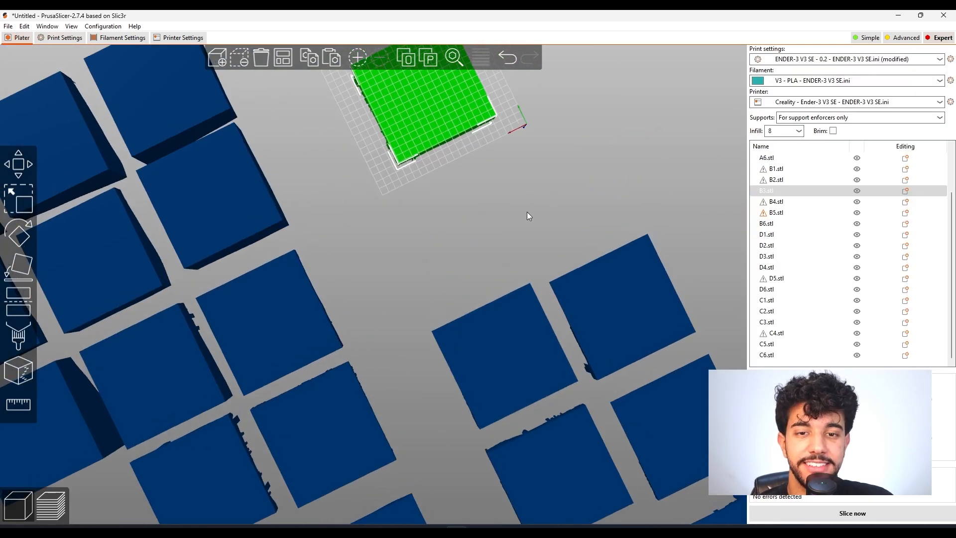
left_click_drag(527, 204, 417, 171)
left_click_drag(417, 274, 433, 304)
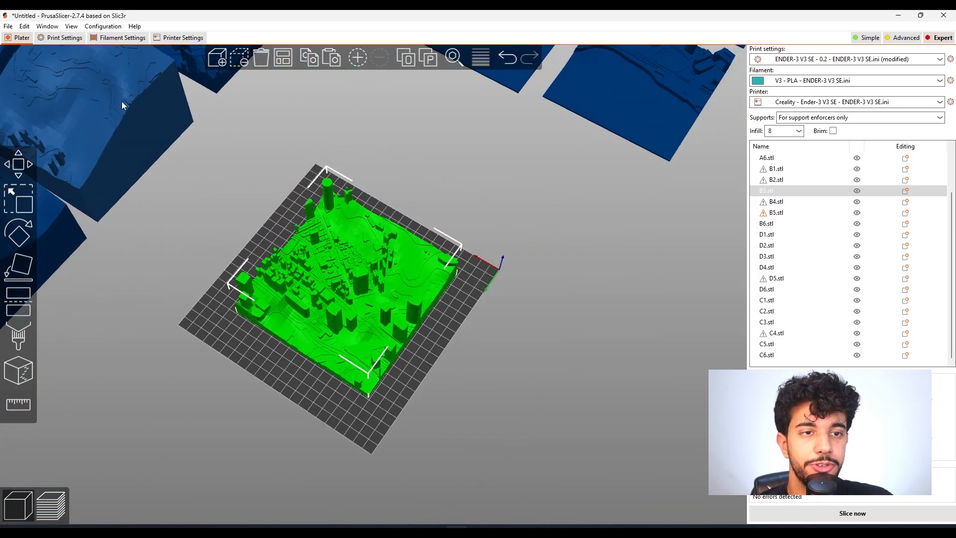
Go back to the print settings and review the support material and speed settings.
left_click(71, 41)
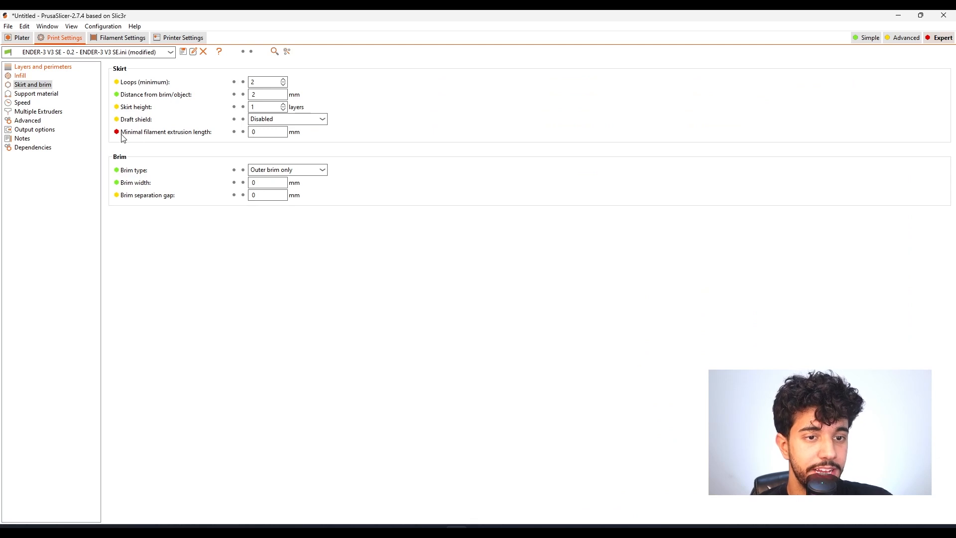
left_click(37, 94)
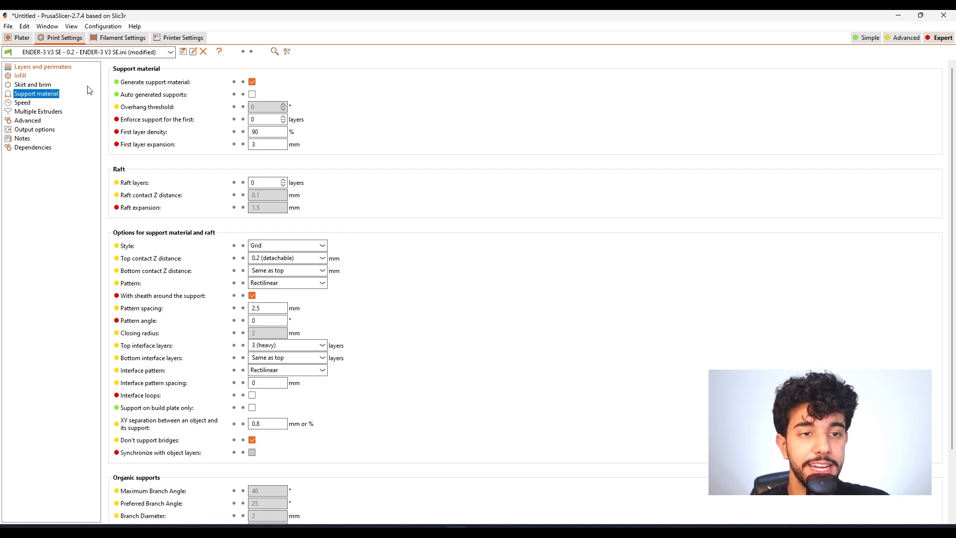
left_click(21, 103)
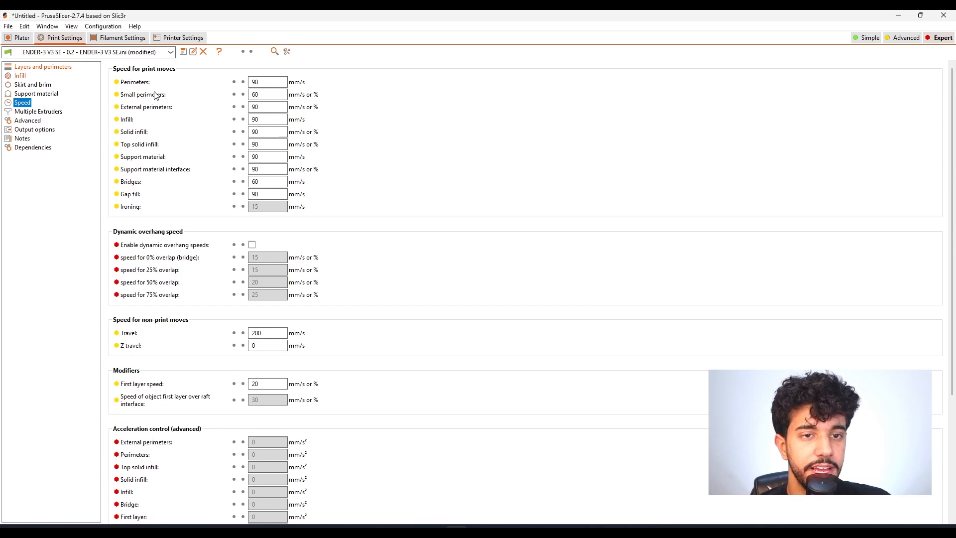
Return to the plater and examine the B3.stl tile's small buildings up close.
left_click(19, 38)
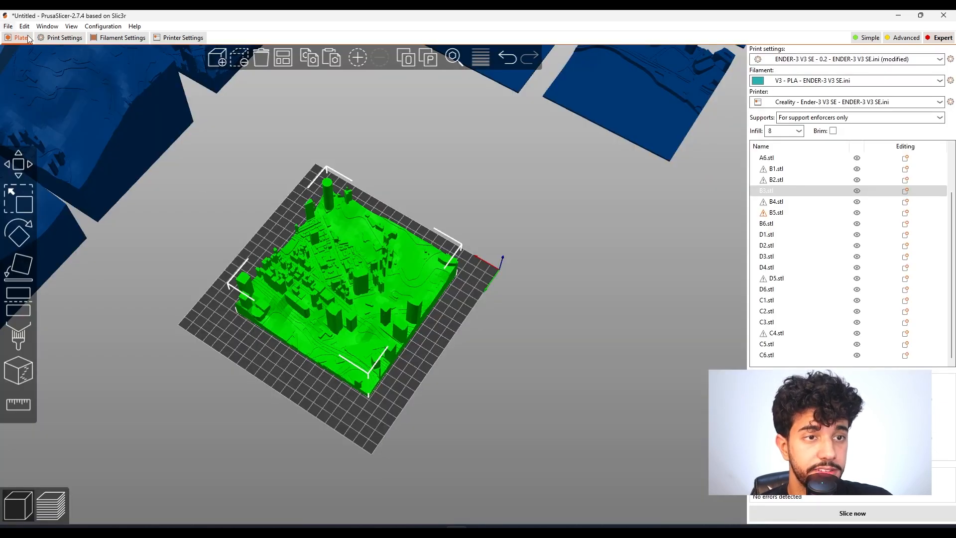
scroll(501, 385, "up", 5)
left_click_drag(501, 384, 497, 427)
scroll(451, 333, "up", 5)
Set the print speeds for small perimeters and bridges to 50 mm/s each.
left_click(60, 37)
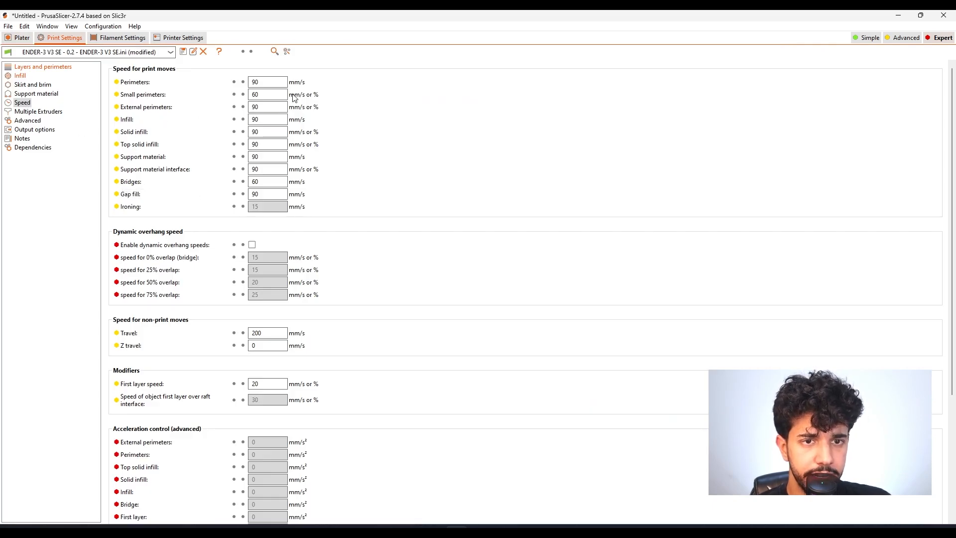
left_click_drag(264, 95, 252, 95)
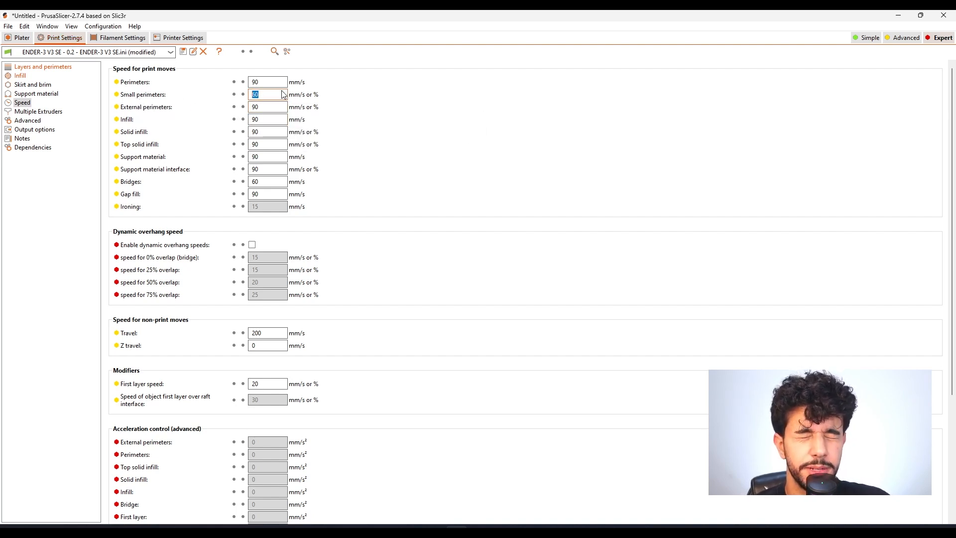
key("BackSpace")
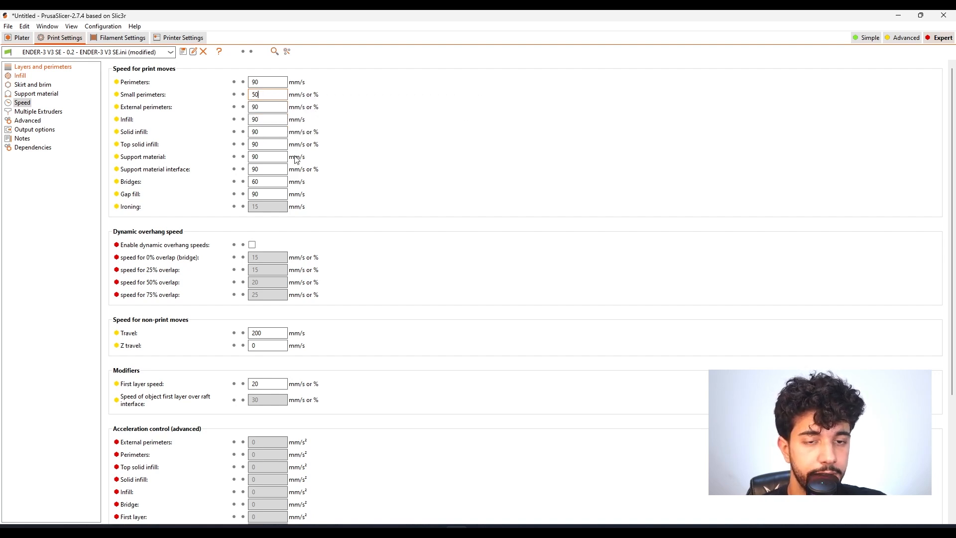
double_click(264, 182)
type("50")
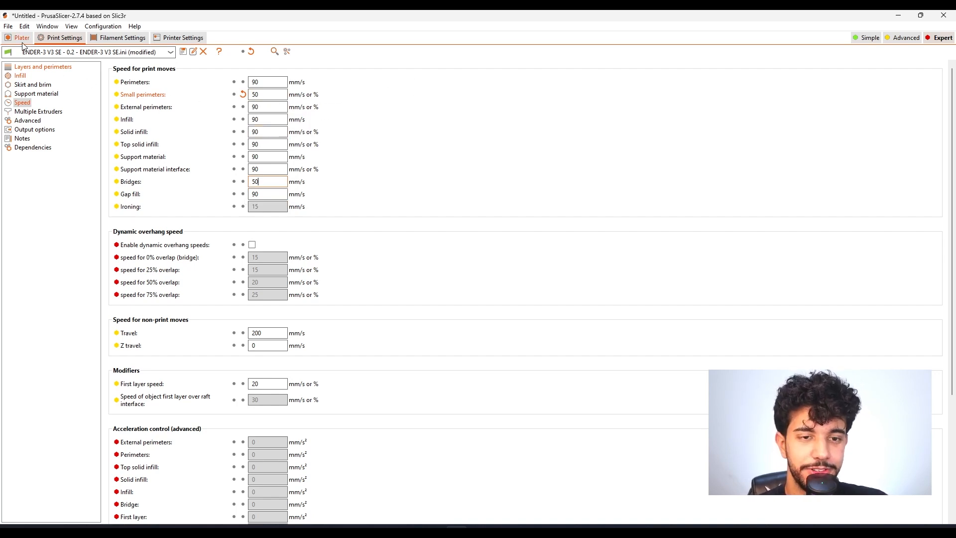
left_click(89, 211)
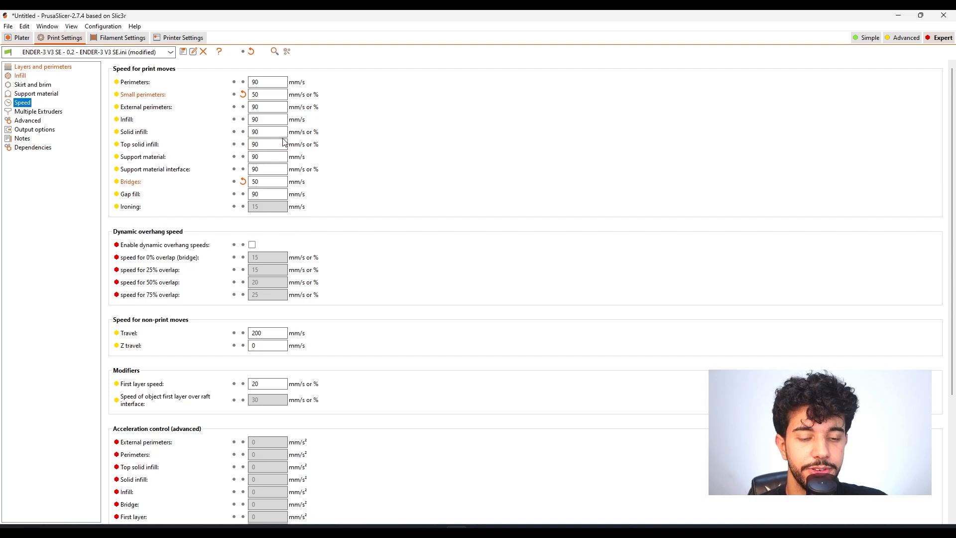
Examine the B3.stl tile's towers, dense buildings and terrain on the plater from near and far.
left_click(29, 40)
left_click_drag(587, 404, 582, 364)
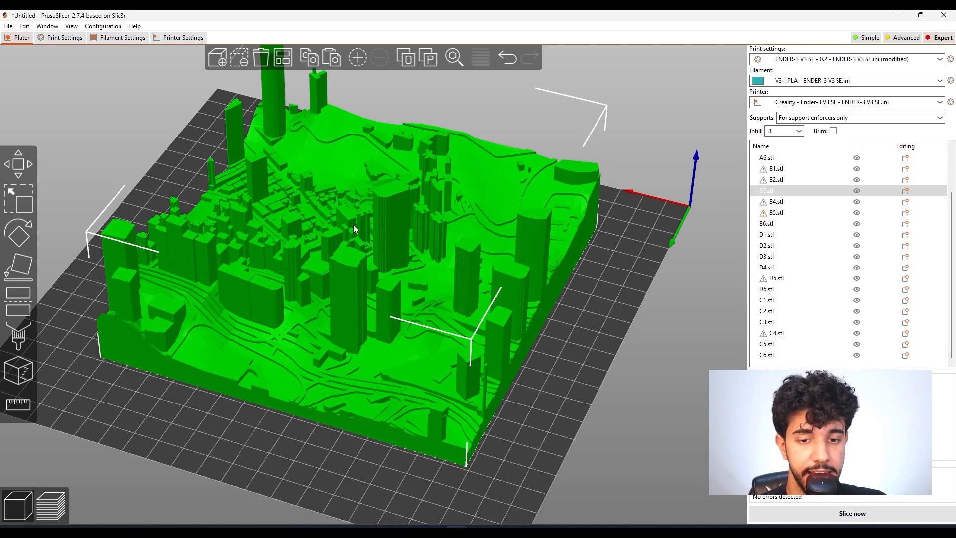
scroll(564, 348, "down", 5)
middle_click_drag(564, 348, 602, 348)
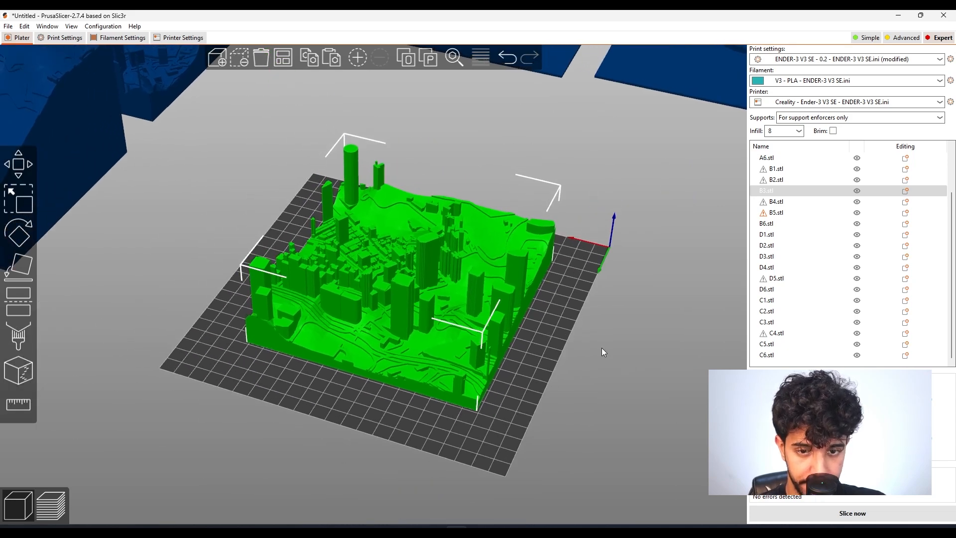
scroll(616, 350, "up", 8)
scroll(581, 342, "down", 8)
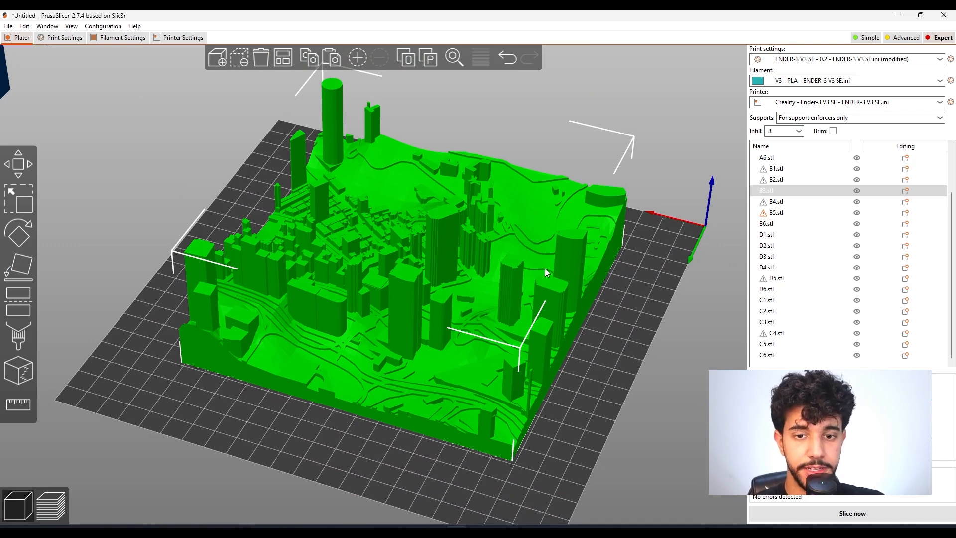
scroll(544, 271, "down", 2)
scroll(499, 293, "up", 5)
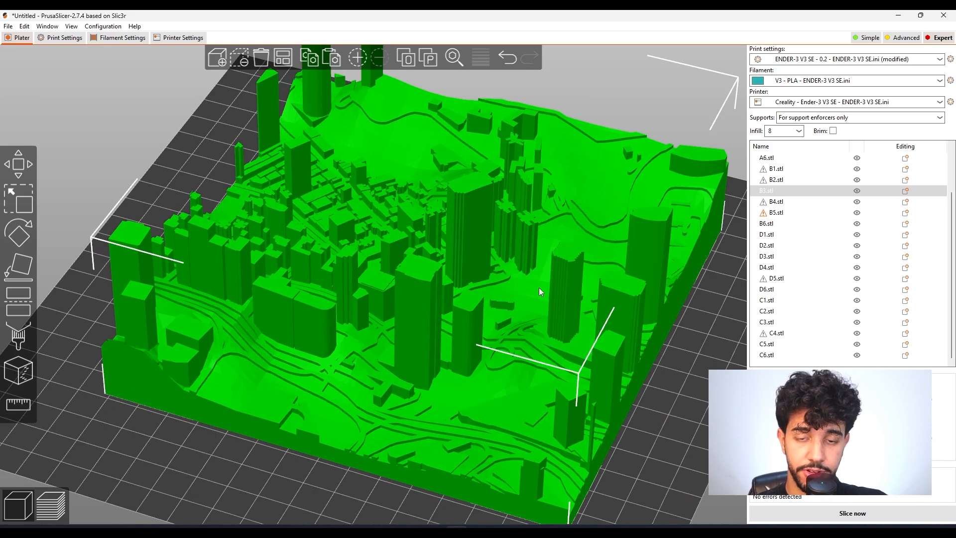
scroll(527, 273, "down", 3)
scroll(605, 324, "down", 3)
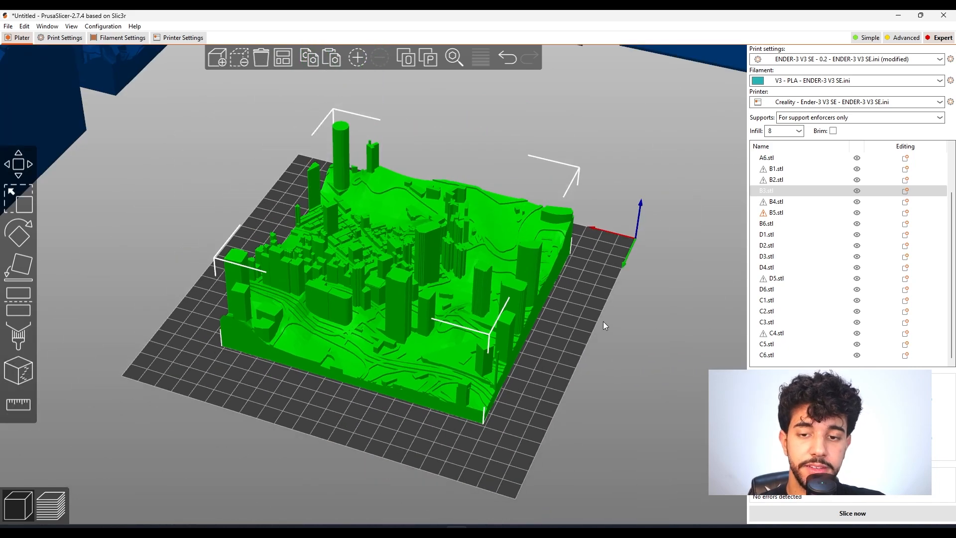
left_click_drag(566, 319, 566, 324)
scroll(566, 323, "up", 3)
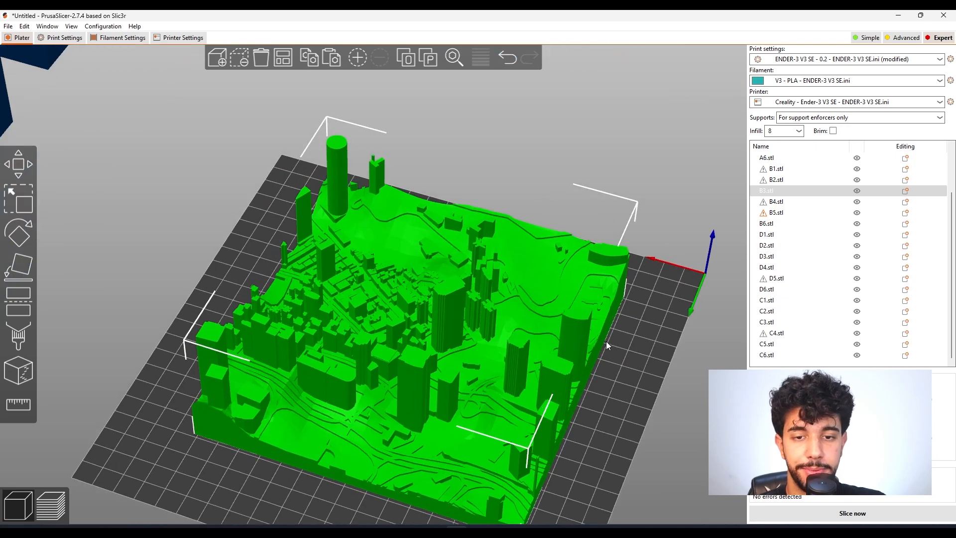
Deselect the B3.stl tile and examine its base and front corner against the print bed.
left_click_drag(320, 214, 526, 333)
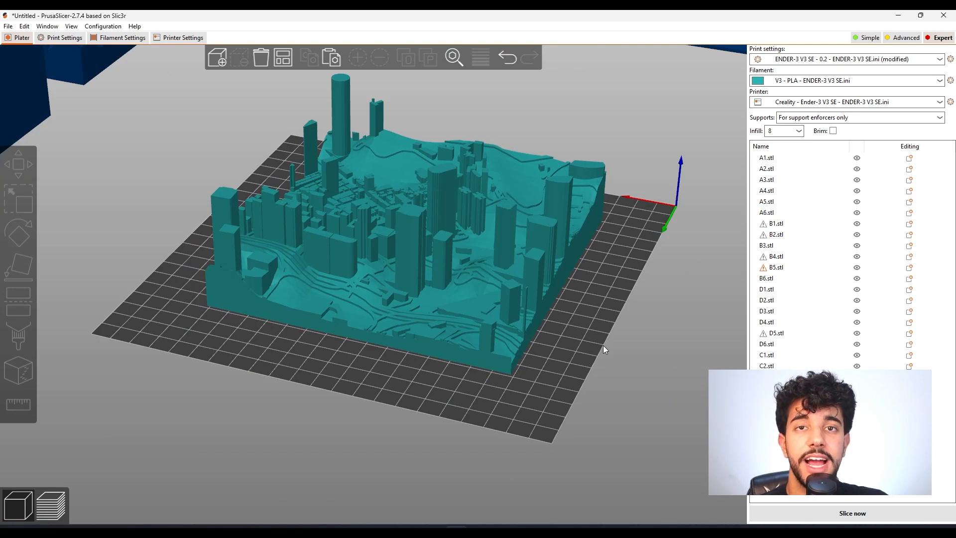
left_click(477, 363)
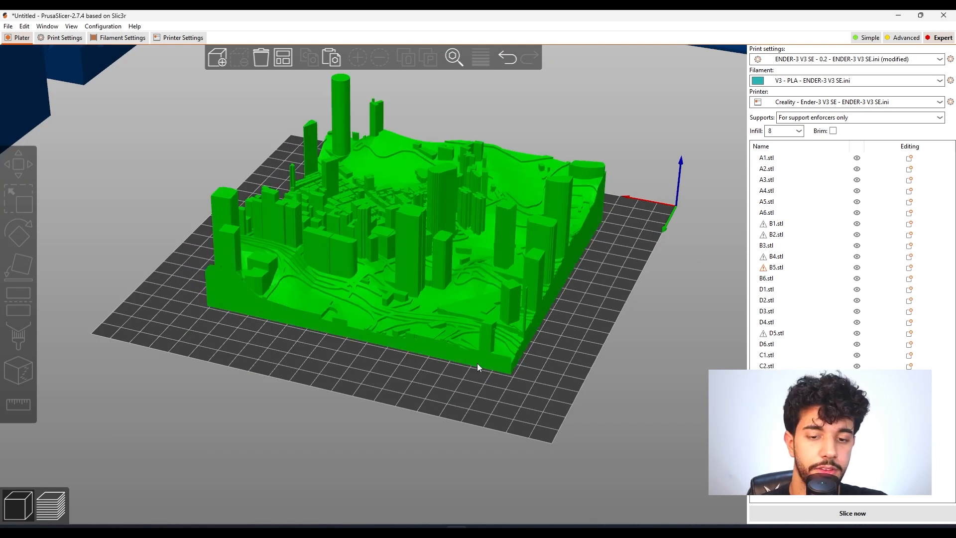
left_click(478, 366)
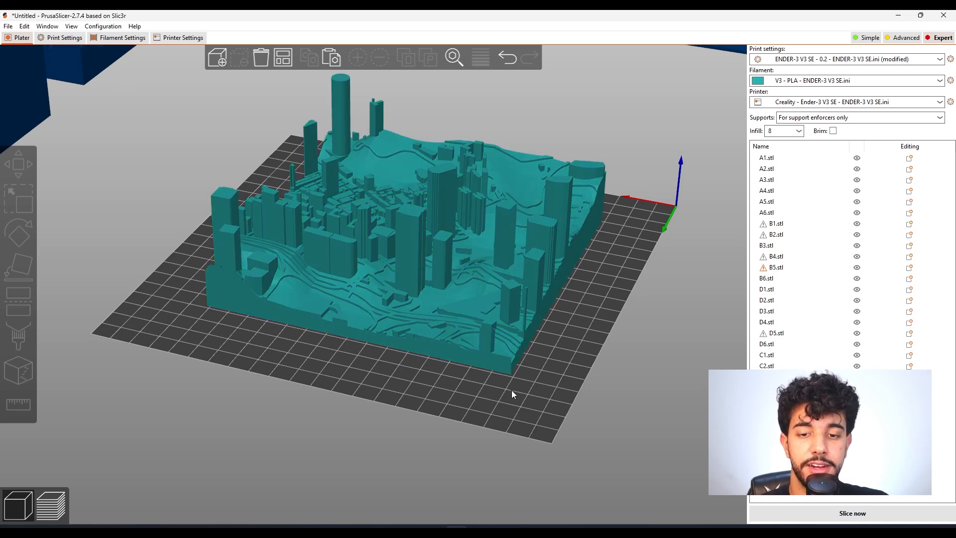
left_click_drag(512, 390, 514, 466)
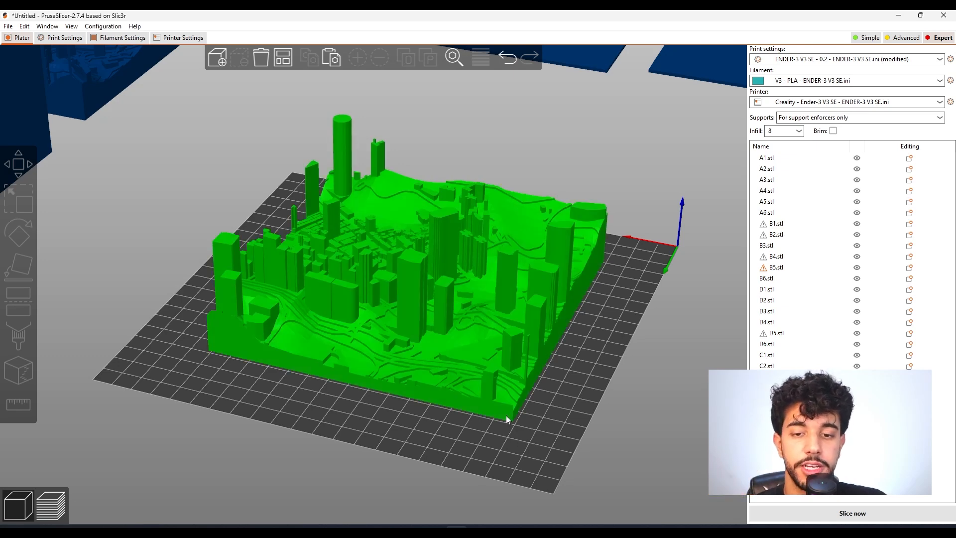
Replace the B3.stl tile on the print bed with the flat D3.stl tile.
scroll(506, 415, "down", 3)
scroll(515, 418, "down", 5)
scroll(536, 344, "up", 5)
left_click(511, 365)
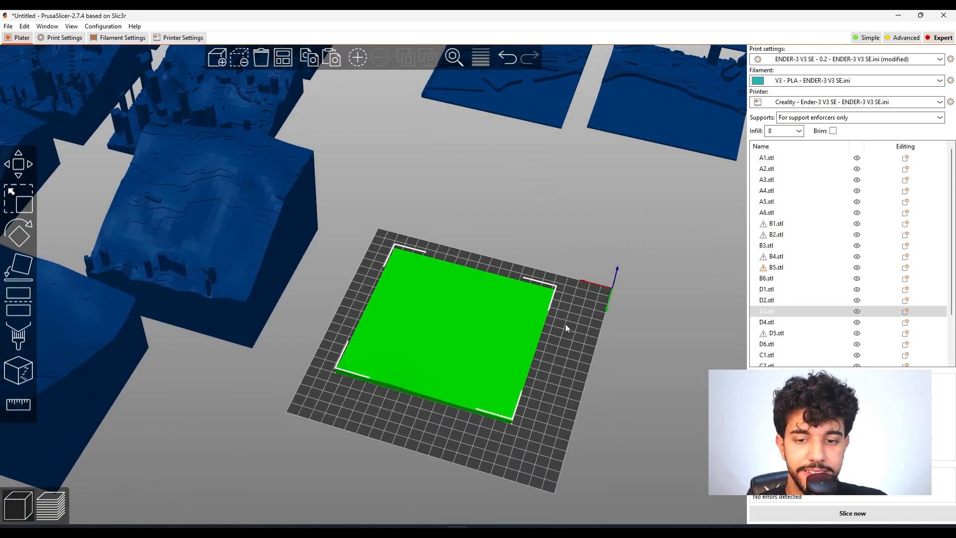
Compare the flat D3.stl tile on the bed with the other flat and built-up city tiles around it.
scroll(565, 324, "down", 2)
left_click_drag(566, 323, 553, 309)
scroll(407, 267, "down", 1)
right_click_drag(377, 156, 388, 451)
scroll(350, 160, "up", 8)
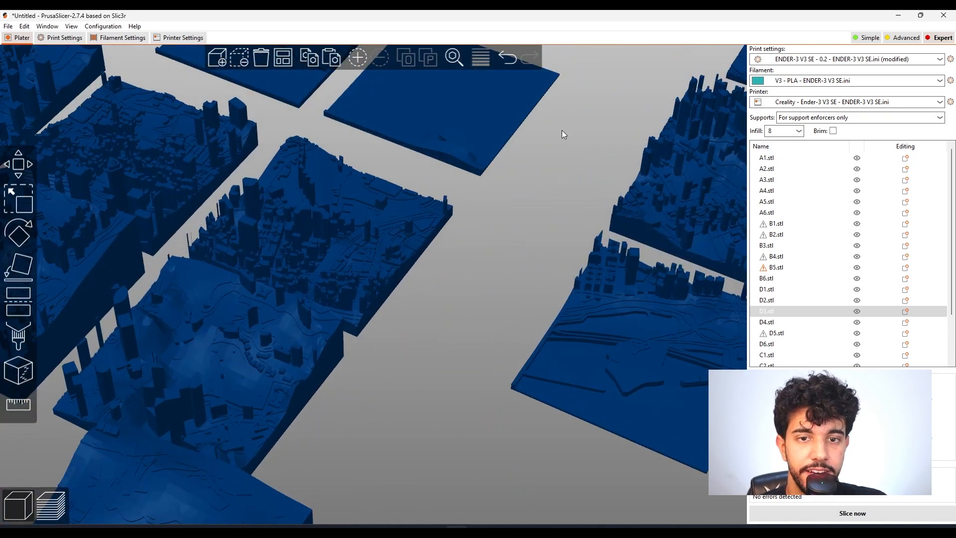
right_click_drag(562, 133, 533, 462)
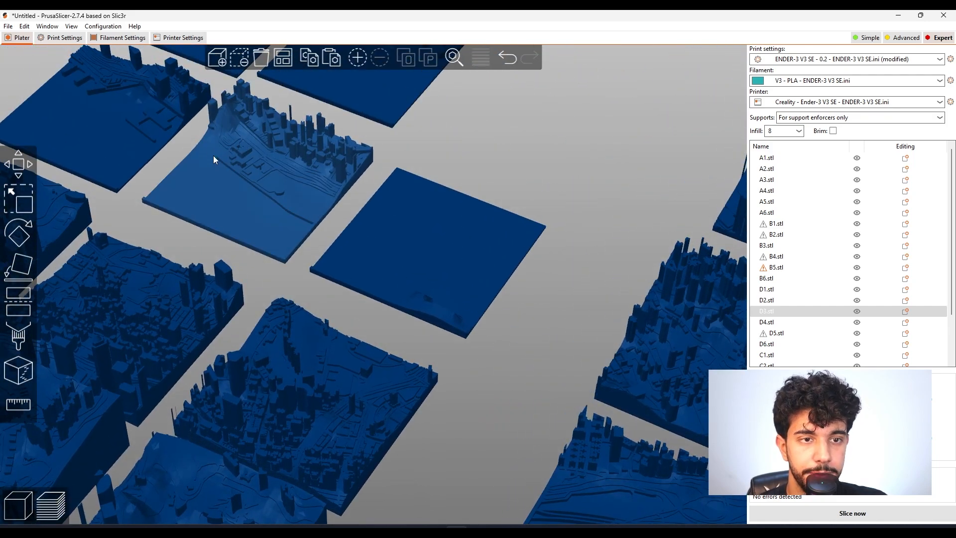
scroll(271, 124, "down", 5)
left_click_drag(271, 124, 441, 225)
left_click_drag(490, 124, 414, 171)
left_click_drag(416, 439, 497, 277)
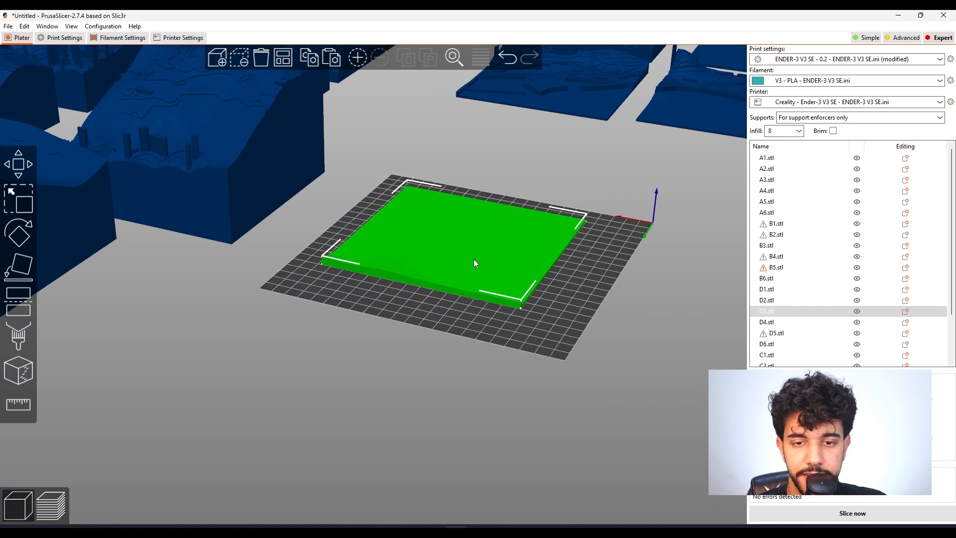
Replace the flat tile on the print bed with the C5.stl skyscraper tile and slice it.
scroll(577, 281, "down", 7)
right_click_drag(570, 261, 548, 446)
left_click_drag(426, 355, 412, 180)
left_click_drag(295, 316, 454, 375)
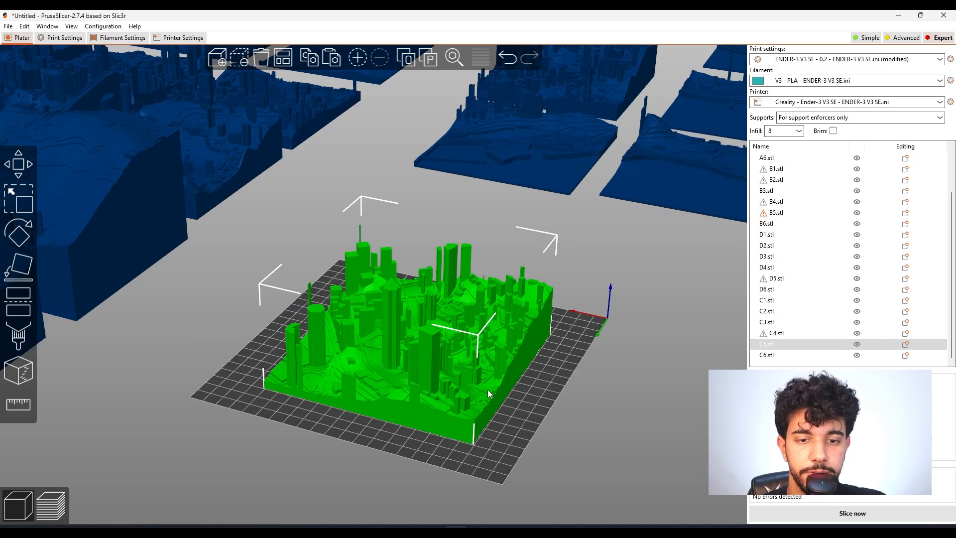
scroll(609, 456, "up", 2)
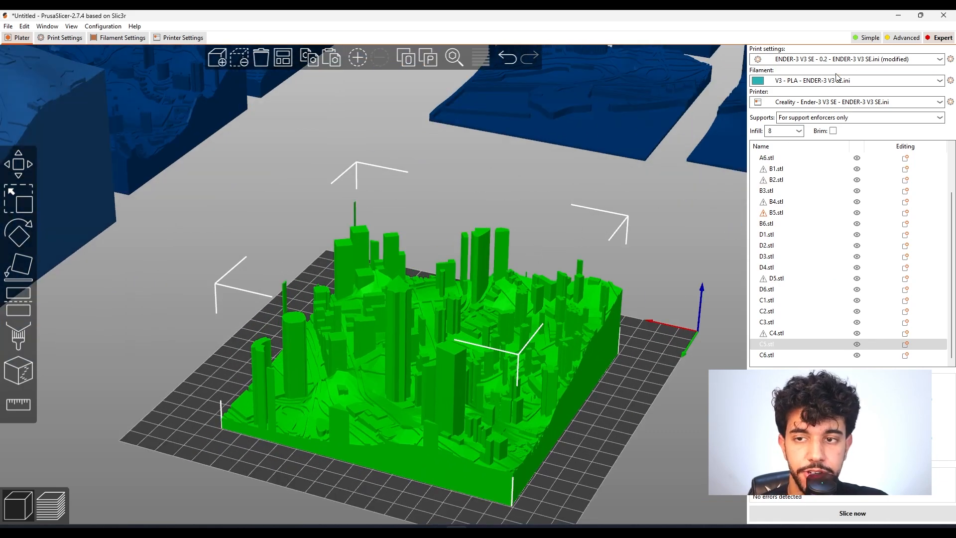
middle_click_drag(657, 351, 649, 320)
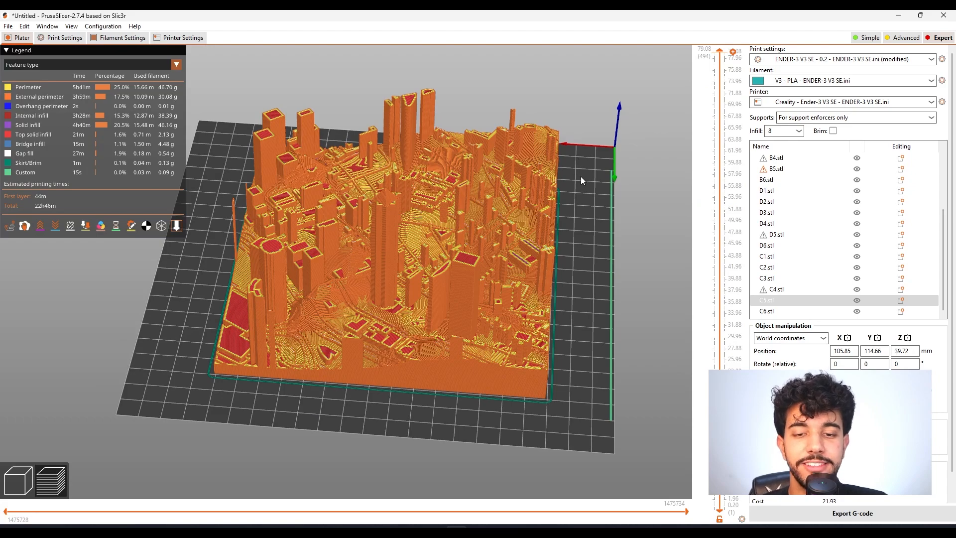
Examine the sliced C5.stl preview's towers, roofs and terrain layers from several angles.
scroll(580, 176, "up", 1)
scroll(632, 219, "down", 3)
left_click_drag(613, 246, 641, 253)
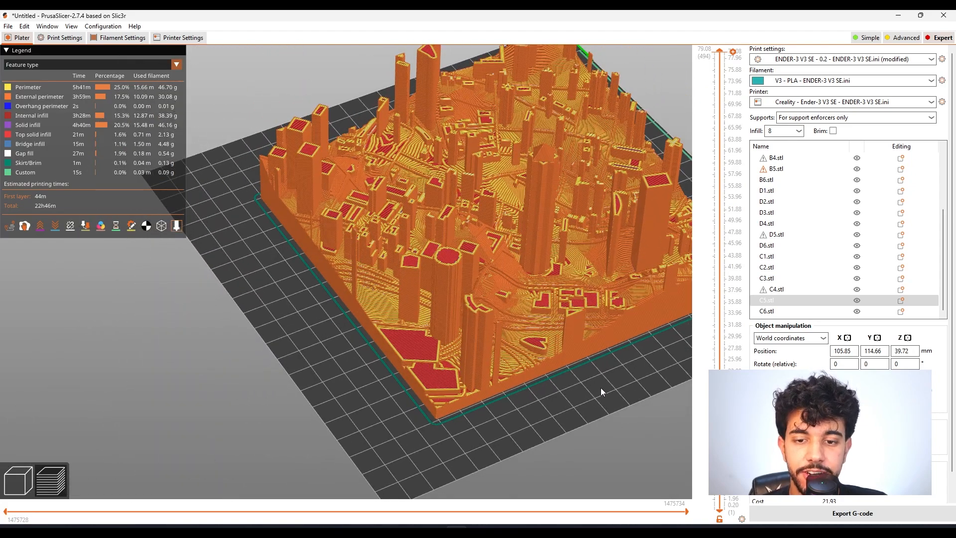
scroll(455, 298, "up", 8)
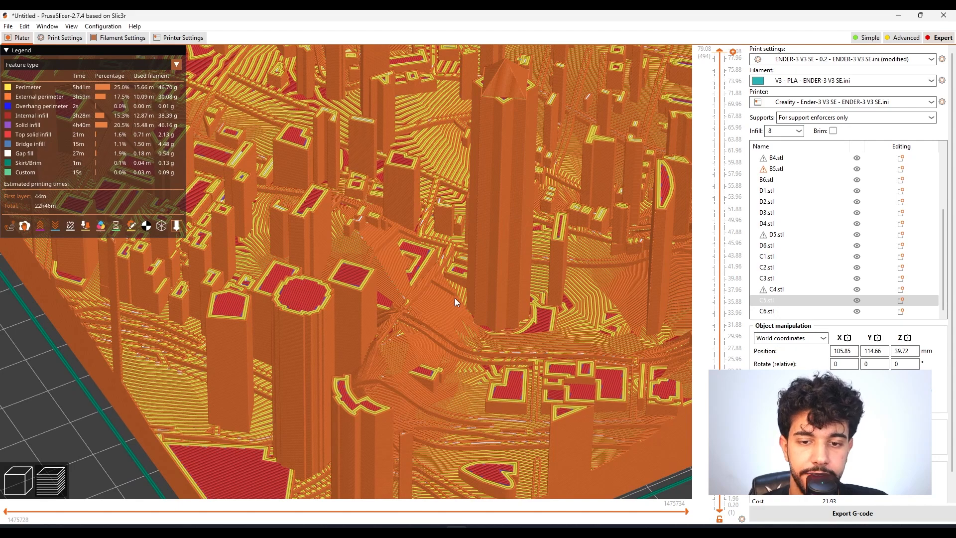
scroll(363, 226, "down", 6)
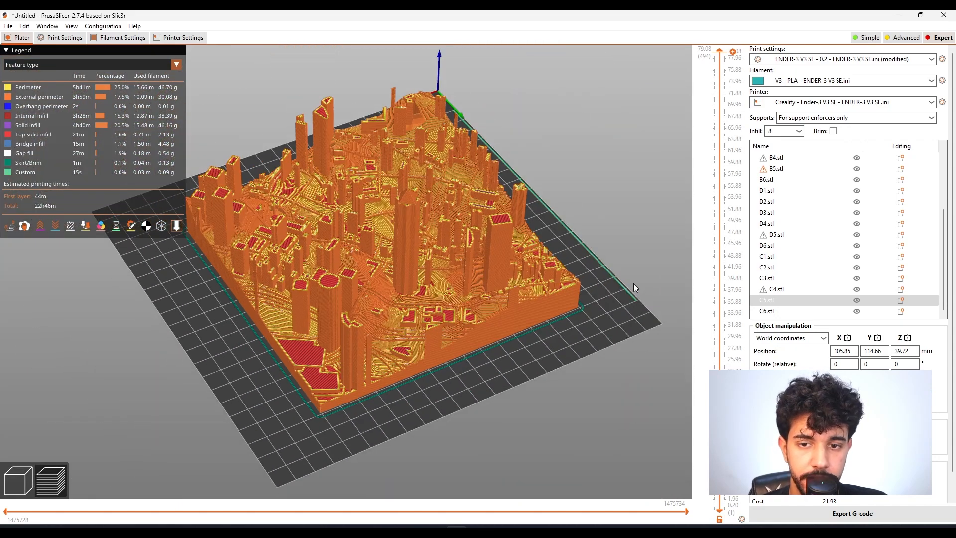
left_click_drag(634, 283, 587, 338)
Lower the preview's top layer to about 20.8 mm and inspect the infill inside the C5.stl tile.
left_click_drag(719, 50, 686, 387)
scroll(293, 236, "up", 5)
scroll(330, 205, "up", 3)
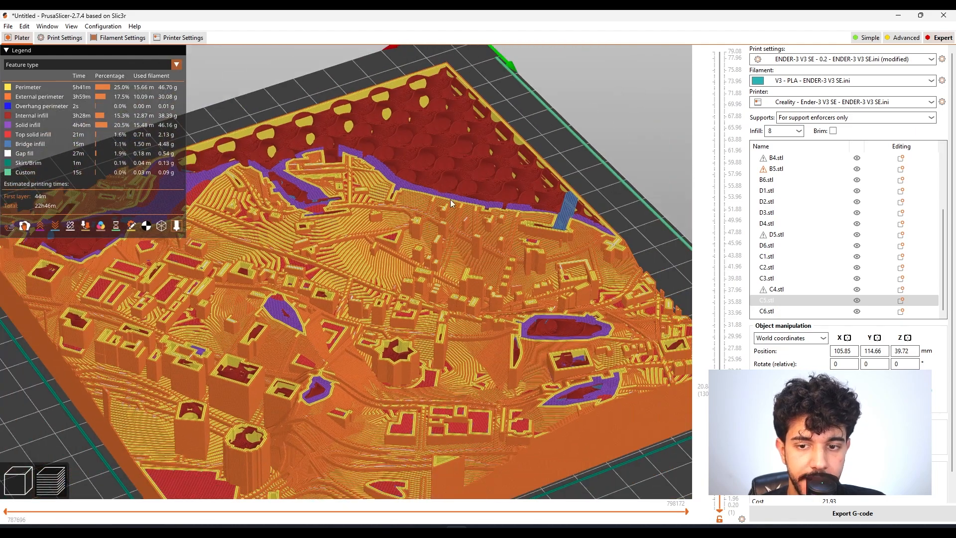
Restore the layer preview to the full model height and view the whole sliced C5.stl tile.
left_click_drag(719, 390, 710, 48)
scroll(588, 205, "down", 8)
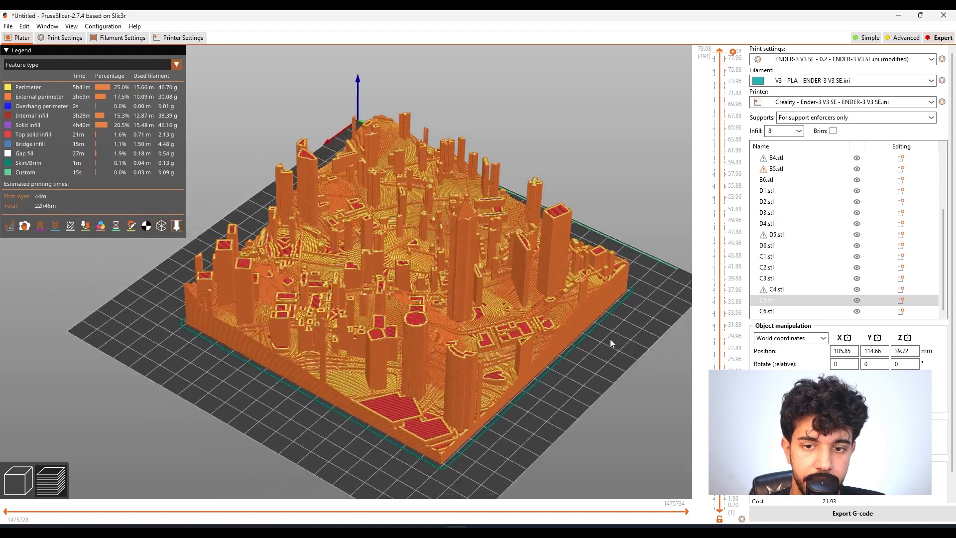
left_click_drag(610, 339, 578, 339)
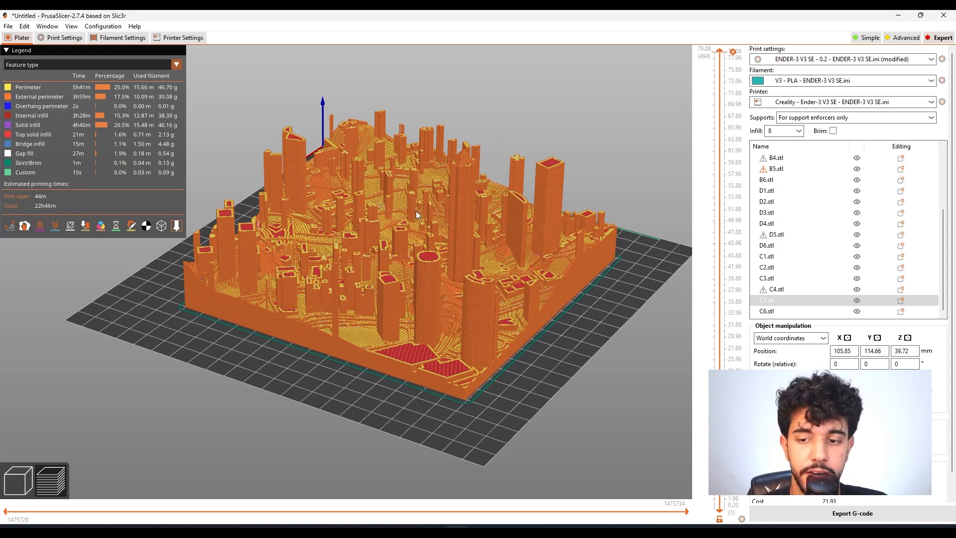
Set the print fill density to 3% for the tall A5.stl hillside tile and slice it.
left_click_drag(442, 404, 375, 422)
left_click_drag(441, 425, 490, 410)
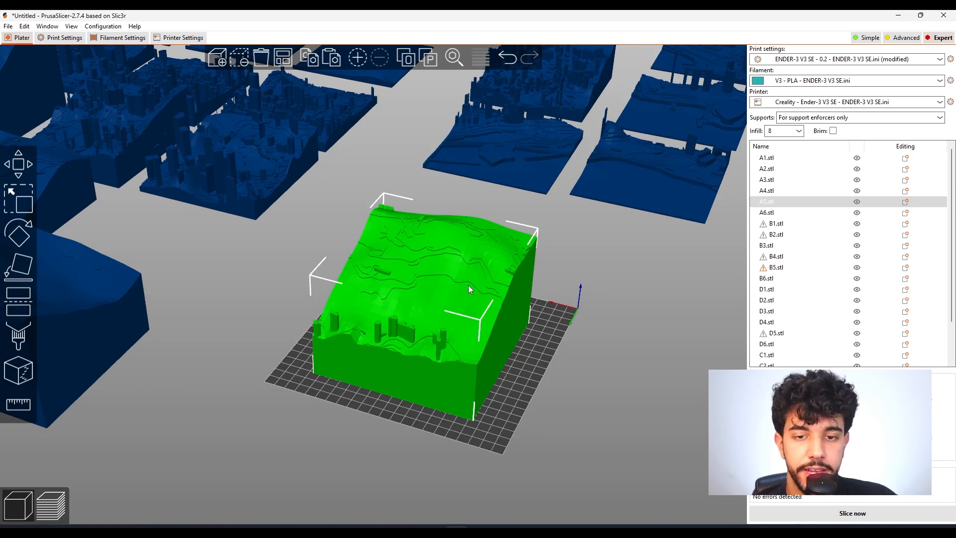
left_click(61, 38)
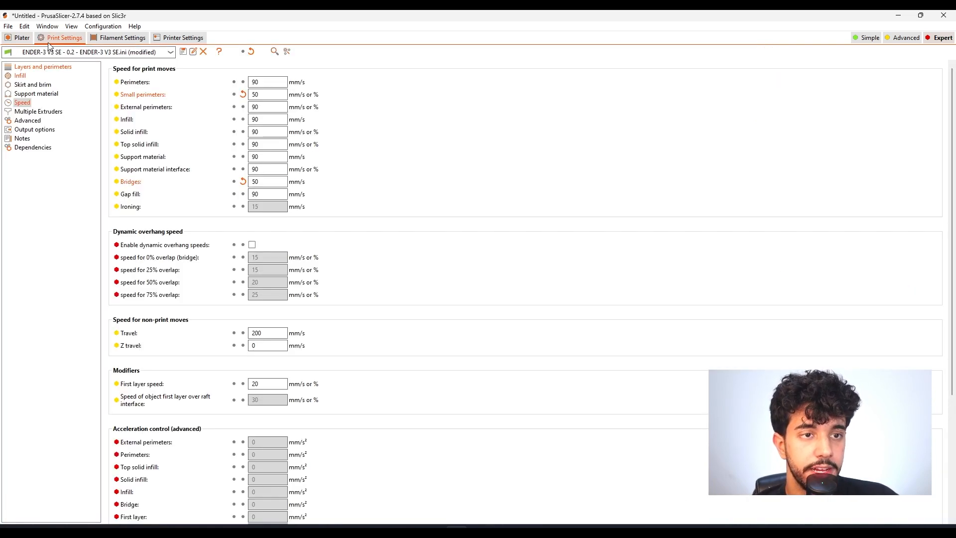
left_click(21, 38)
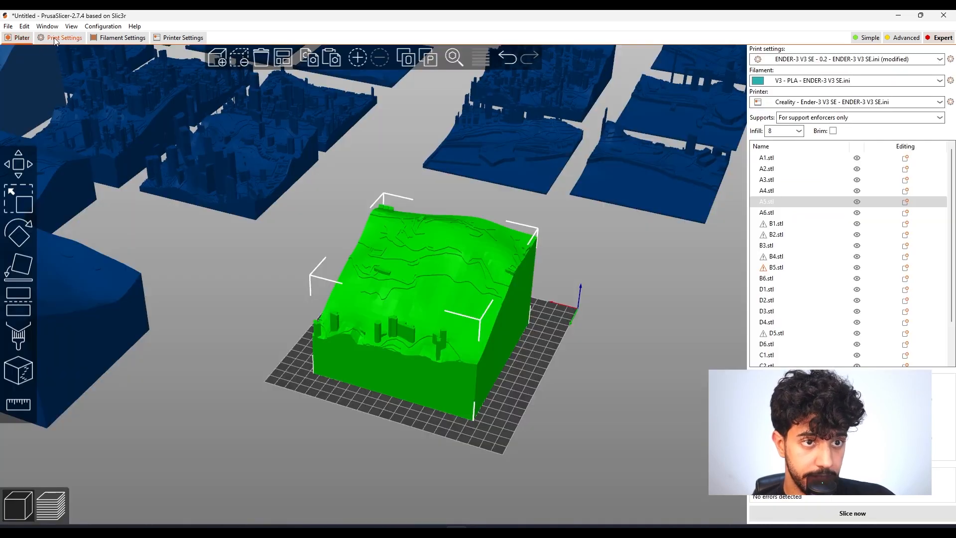
left_click(53, 37)
left_click(20, 76)
left_click(263, 82)
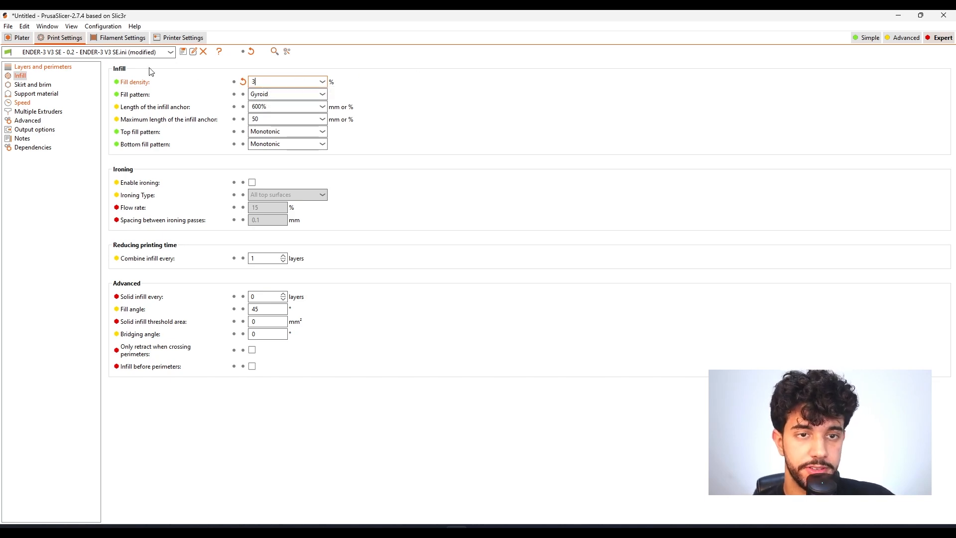
left_click(18, 38)
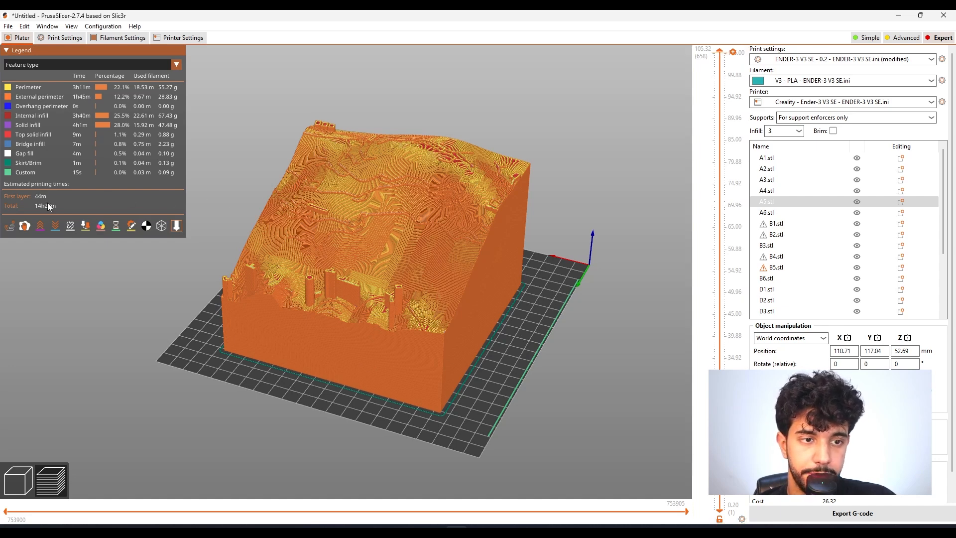
Lower the preview's top layer to about 46.6 mm and inspect the gyroid infill inside the A5.stl tile.
scroll(719, 75, "down", 1)
left_click_drag(718, 74, 699, 306)
left_click_drag(544, 367, 544, 383)
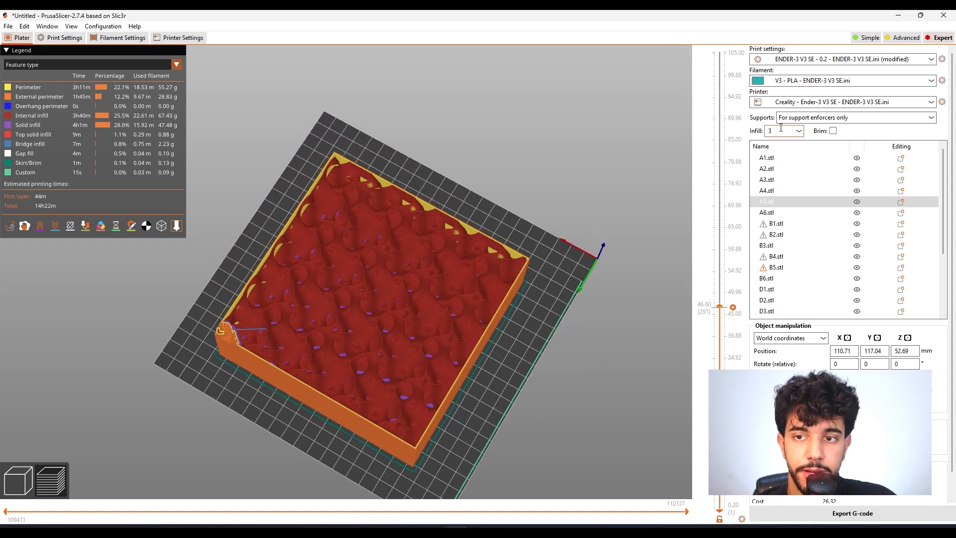
left_click_drag(528, 354, 566, 332)
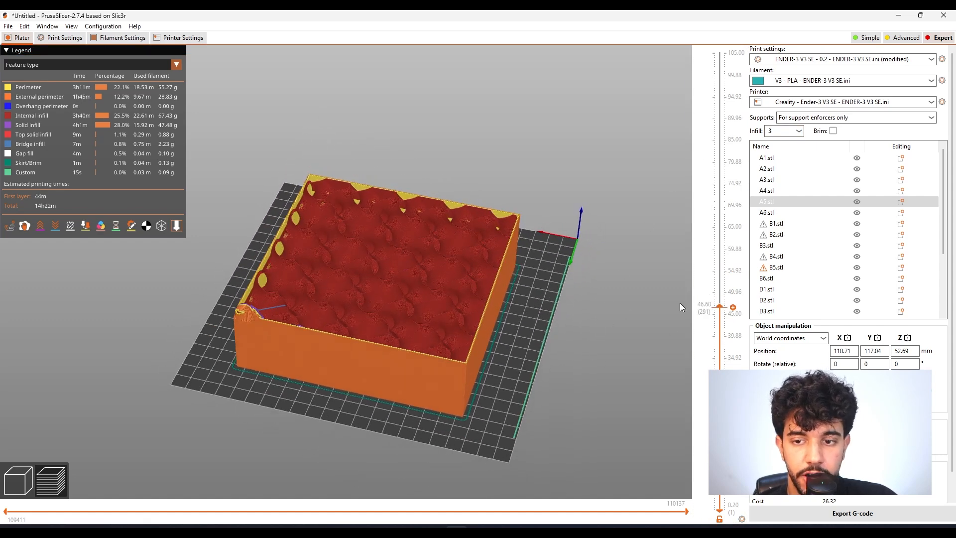
Restore the layer preview to the full model height and inspect the A5.stl tile's buildings and slope up close.
left_click_drag(719, 308, 723, 43)
left_click_drag(504, 376, 500, 339)
left_click_drag(496, 278, 435, 321)
scroll(462, 277, "up", 5)
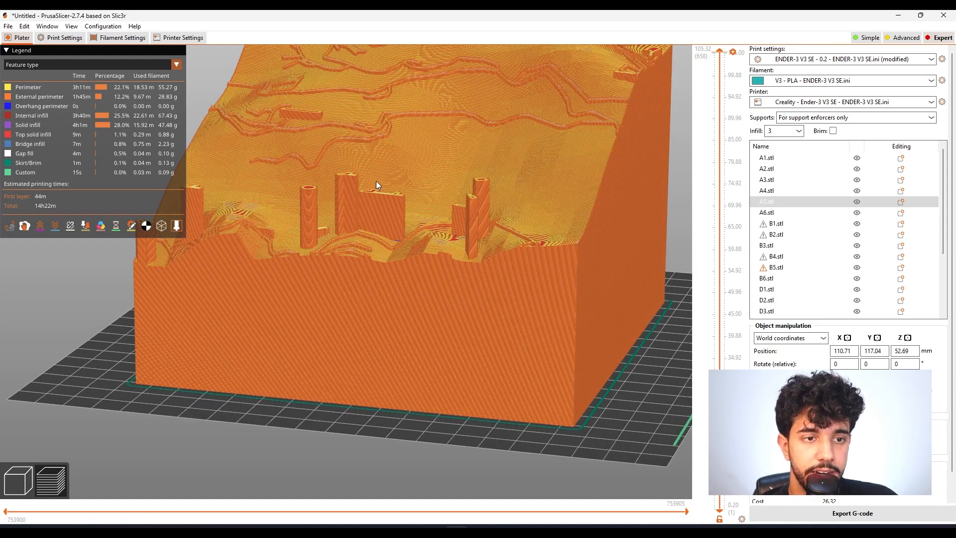
scroll(449, 105, "down", 3)
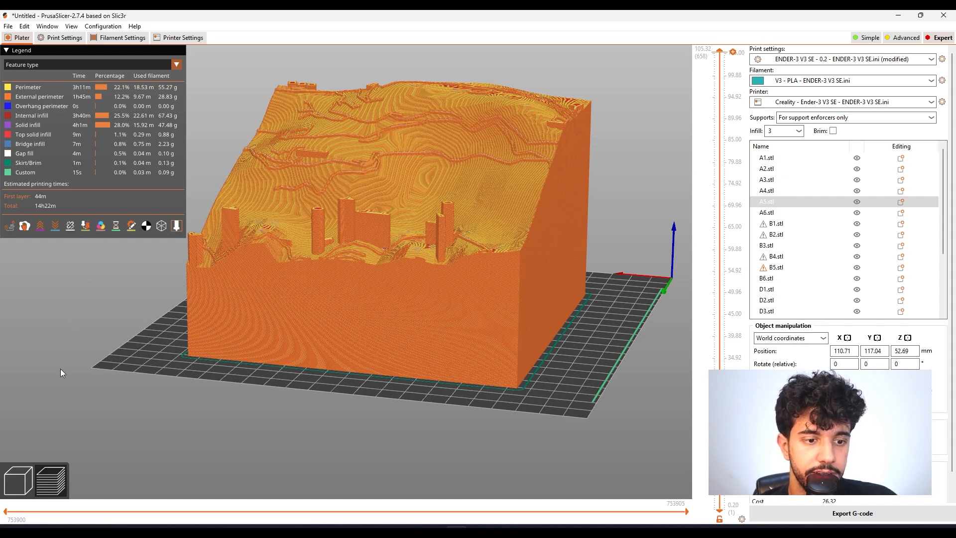
Return to the 3D editor and add a box-shaped modifier to the A5.stl tile.
left_click(19, 478)
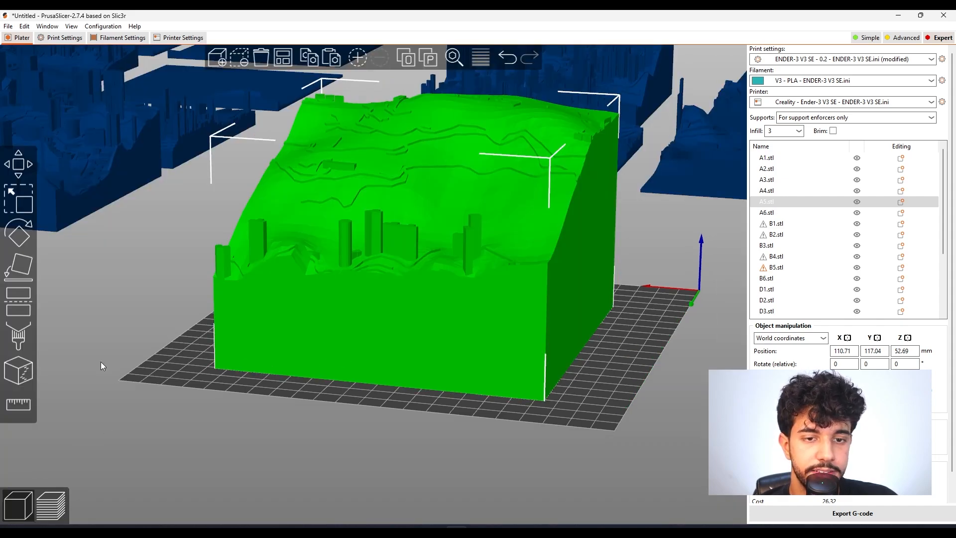
right_click(392, 290)
mouse_move(444, 436)
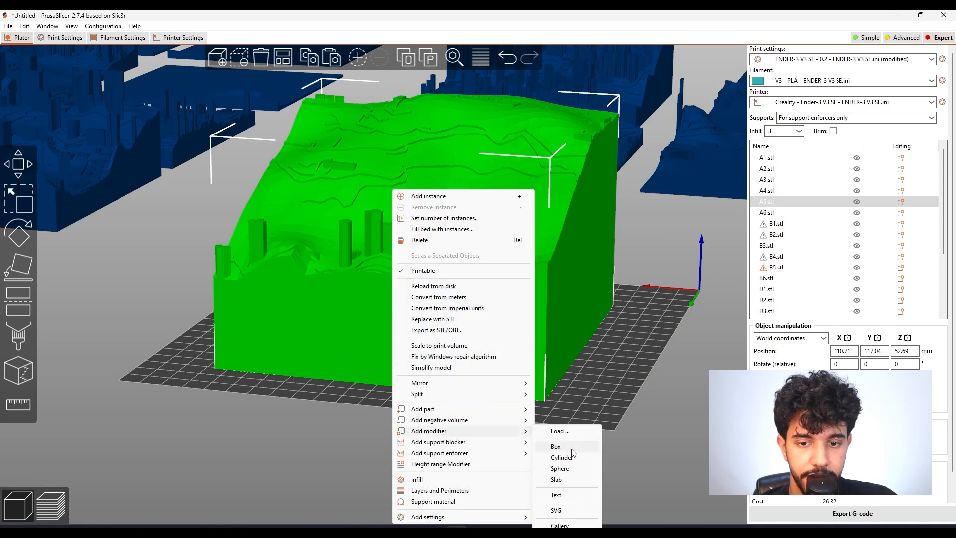
left_click(572, 447)
scroll(324, 317, "down", 8)
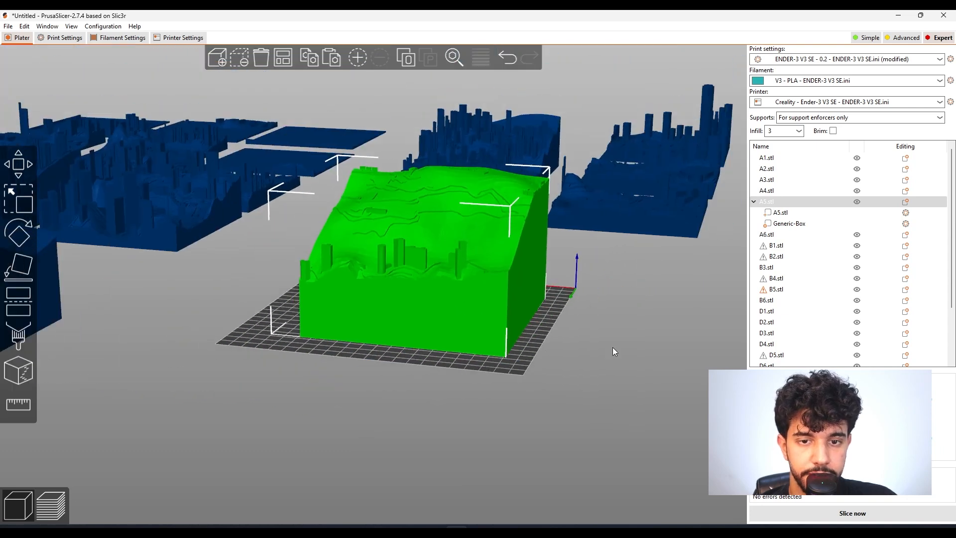
Select the box modifier beside the A5.stl tile and scale it up until it is longer than the tile.
left_click_drag(612, 347, 608, 397)
left_click(345, 194)
left_click_drag(374, 164, 502, 208)
left_click_drag(576, 386, 408, 224)
key("s")
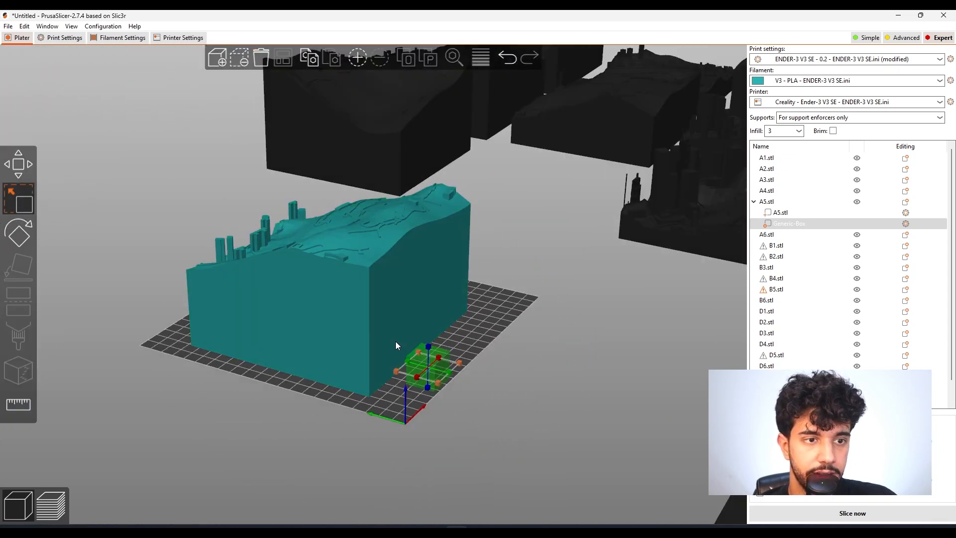
left_click_drag(437, 383, 548, 454)
left_click_drag(482, 384, 604, 424)
left_click_drag(609, 377, 625, 354)
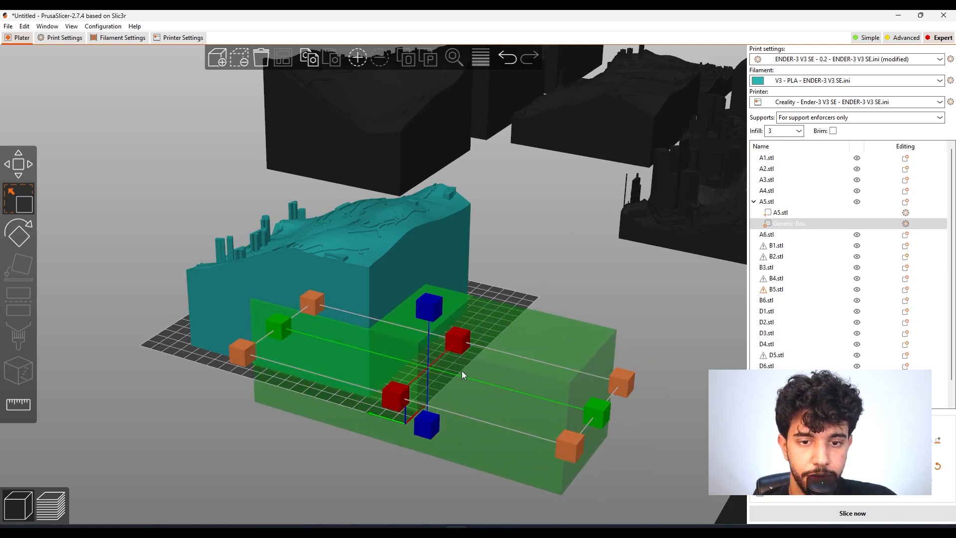
Widen the box modifier, move it around the A5.stl tile's base and reduce its height so it covers only the lower part.
left_click_drag(459, 339, 628, 245)
left_click_drag(547, 354, 441, 312)
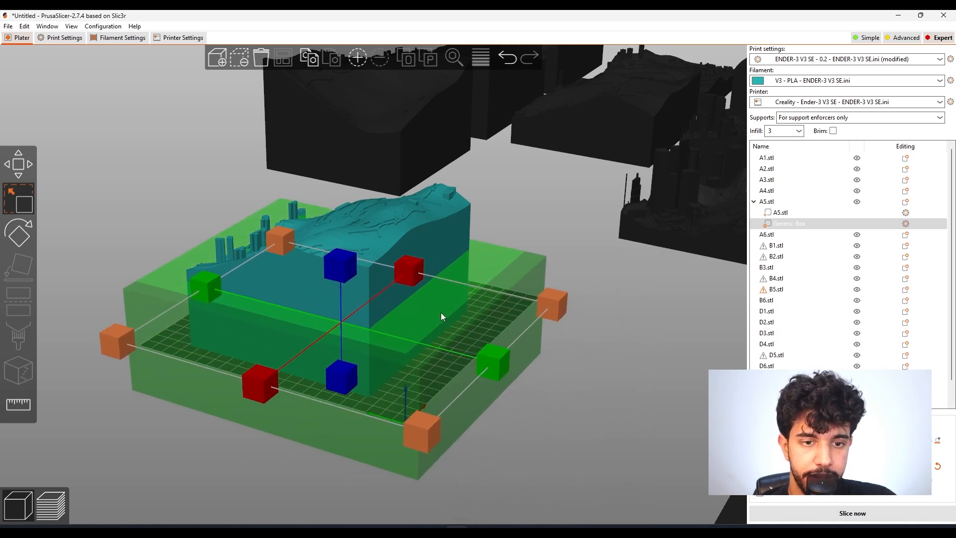
left_click_drag(587, 373, 604, 345)
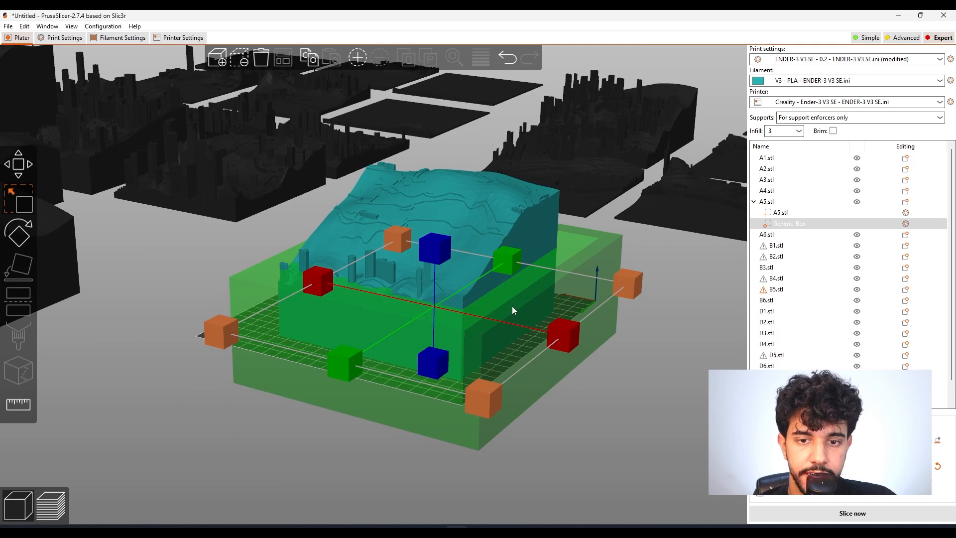
mouse_move(434, 249)
left_mouse_down()
mouse_move(431, 276)
mouse_move(430, 266)
left_mouse_up()
left_click(558, 424)
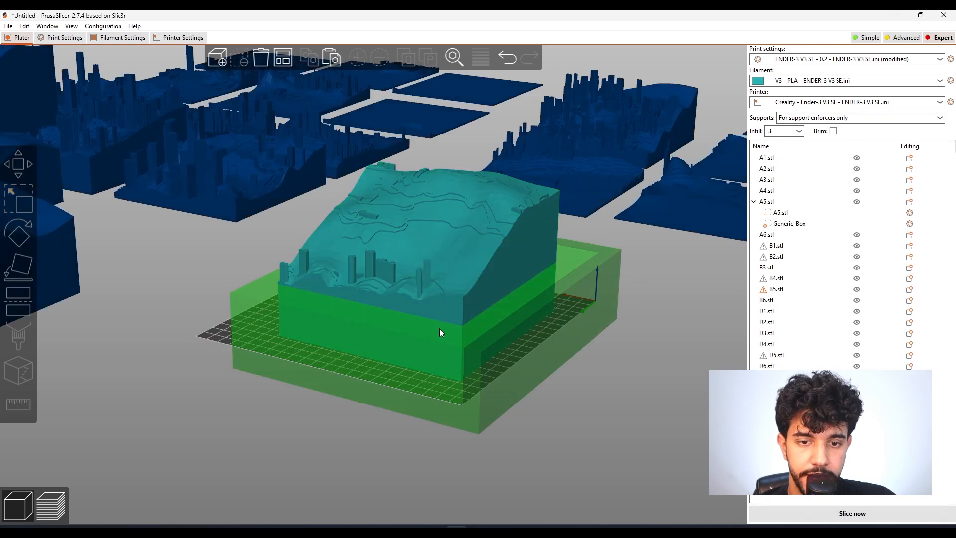
Add Layers and Perimeters and Infill setting overrides to the A5.stl tile's box modifier.
scroll(448, 334, "up", 4)
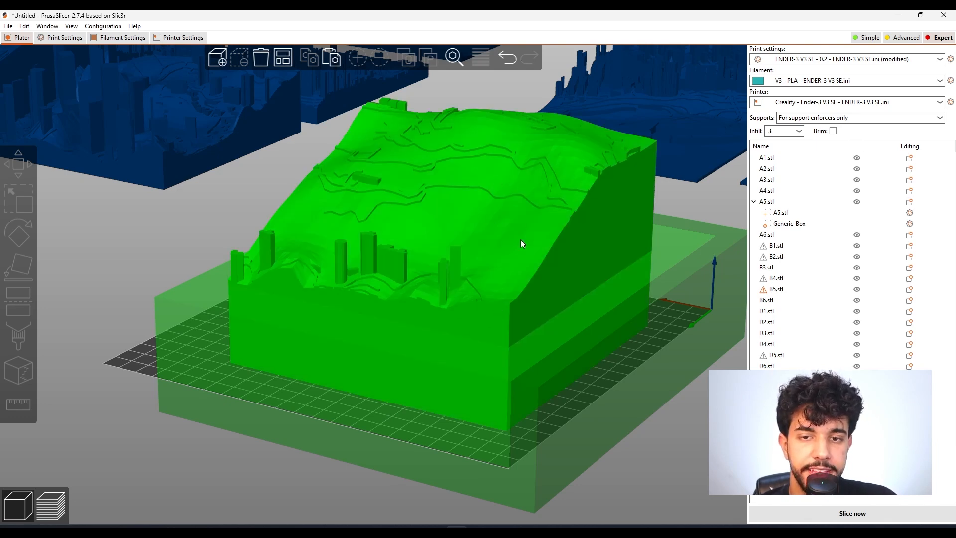
scroll(501, 225, "up", 6)
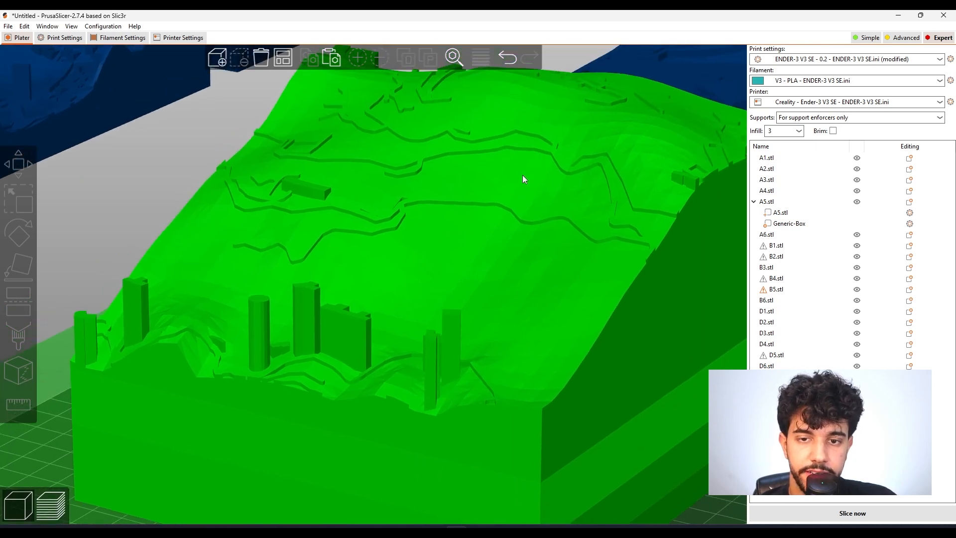
scroll(503, 305, "down", 6)
scroll(396, 293, "up", 2)
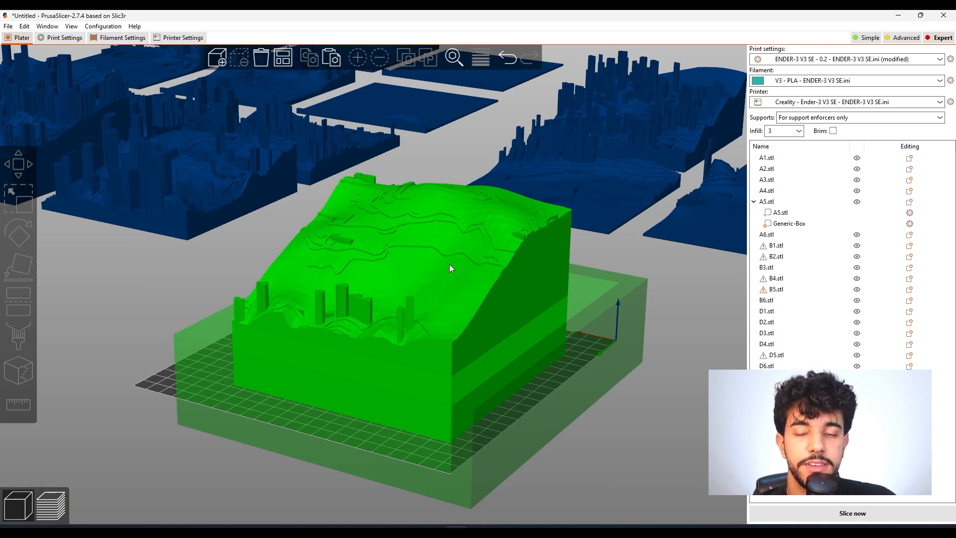
left_click(486, 399)
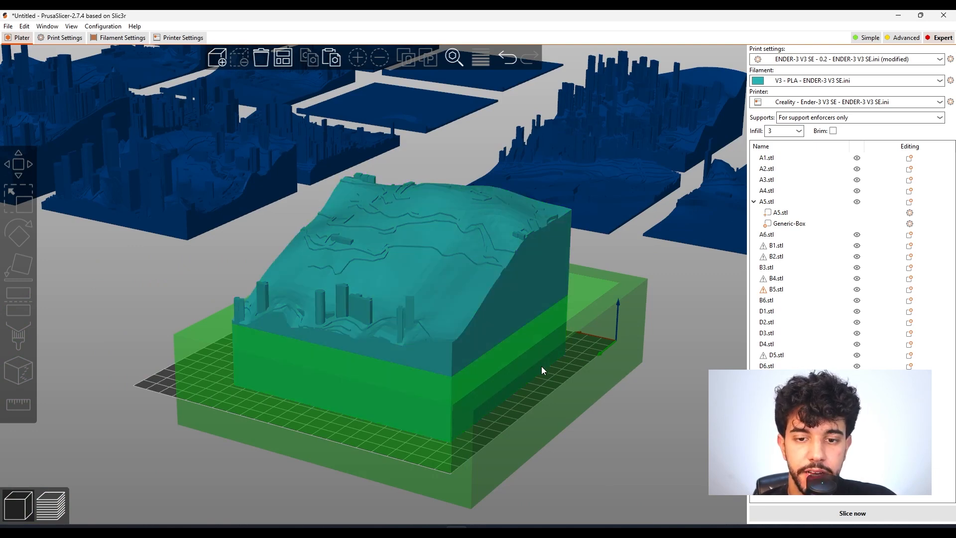
right_click(788, 225)
key("Escape")
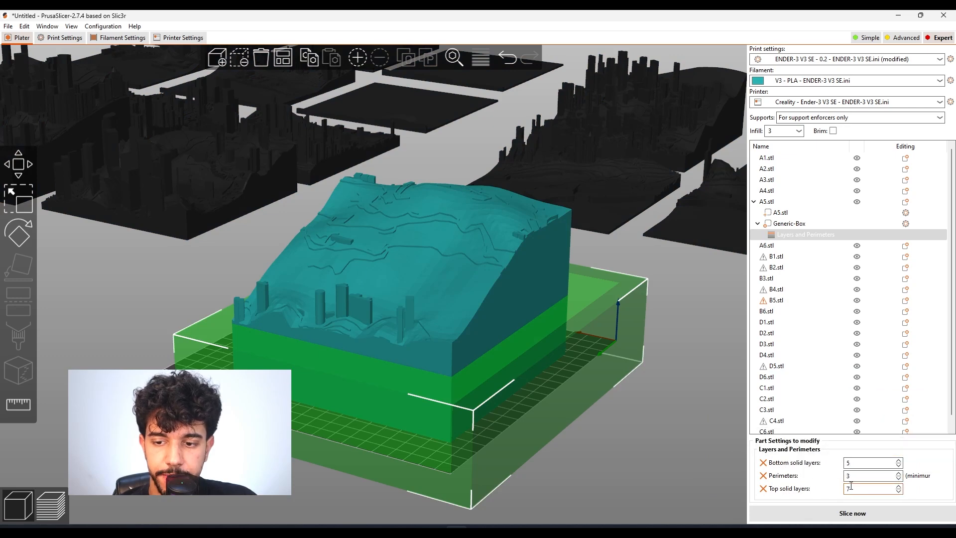
Set the box modifier to 2 bottom solid layers, 3 top solid layers and 2 perimeters.
left_click(862, 461)
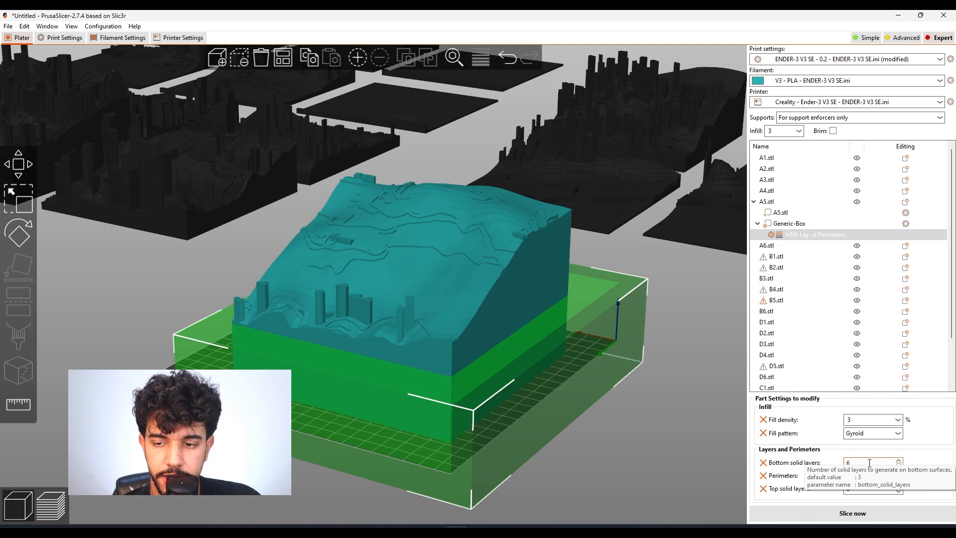
key("BackSpace")
type("2")
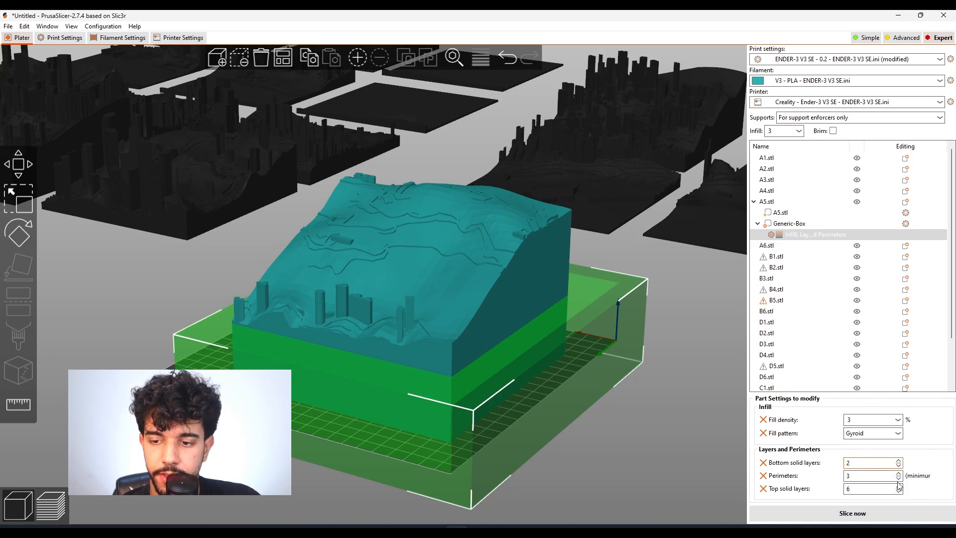
left_click(854, 491)
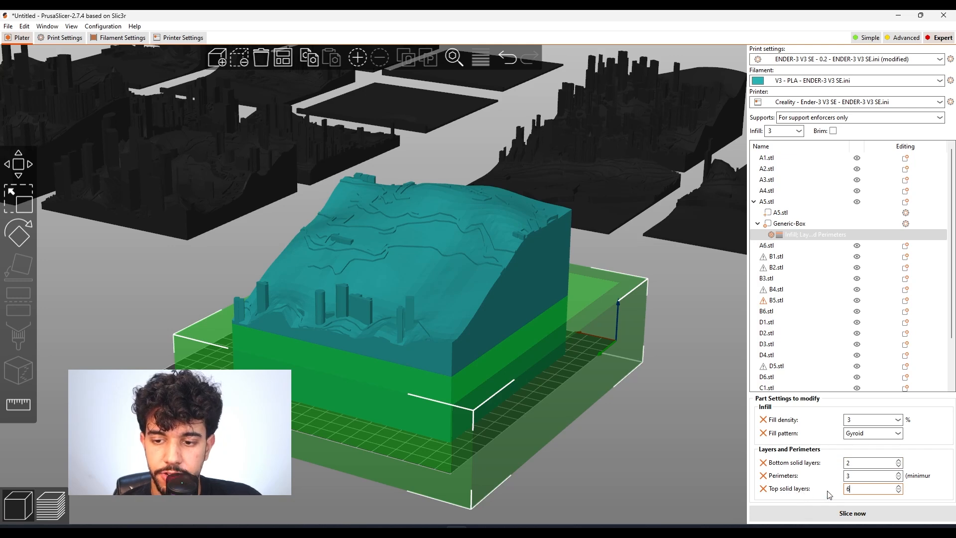
key("BackSpace")
type("3")
left_click(875, 475)
key("BackSpace")
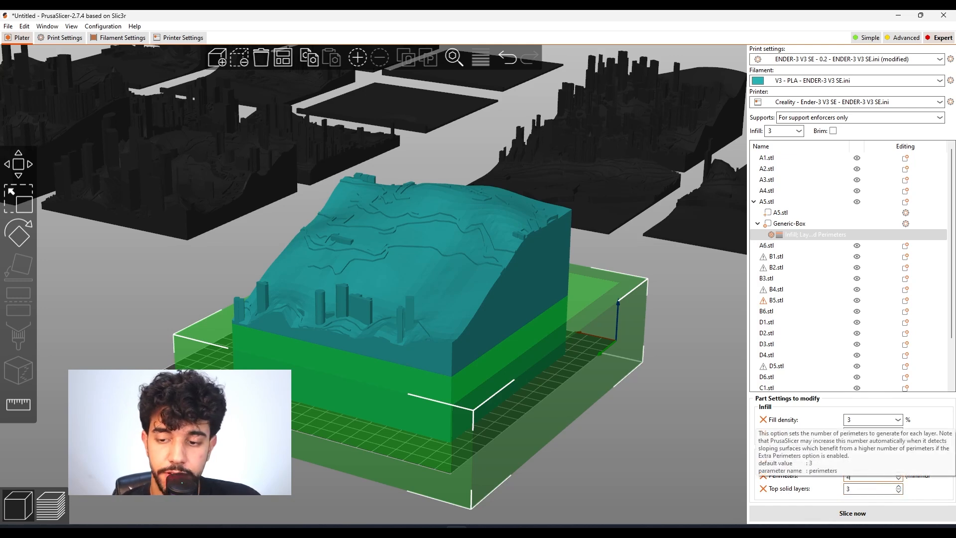
type("2")
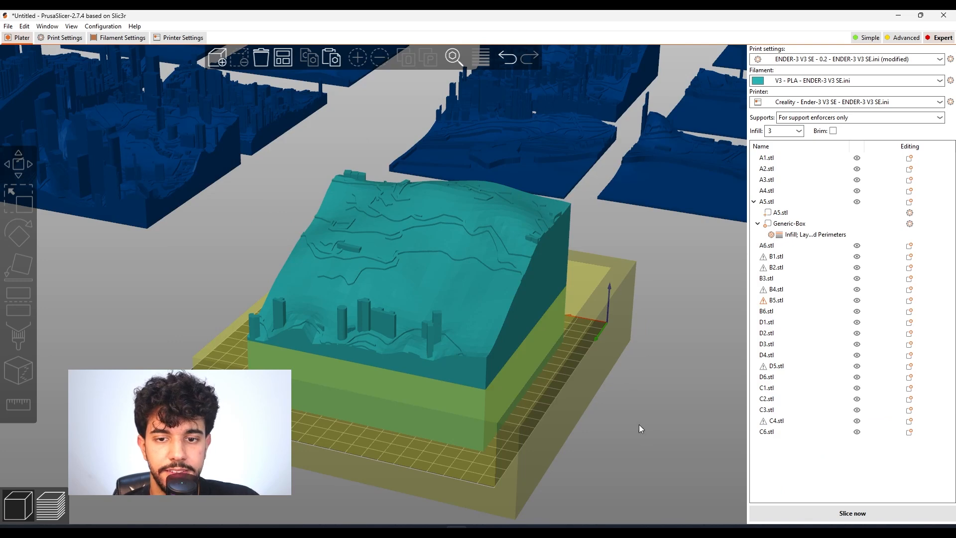
Examine the frame 15 x 15.stl model on the print bed from several angles.
scroll(477, 291, "up", 2)
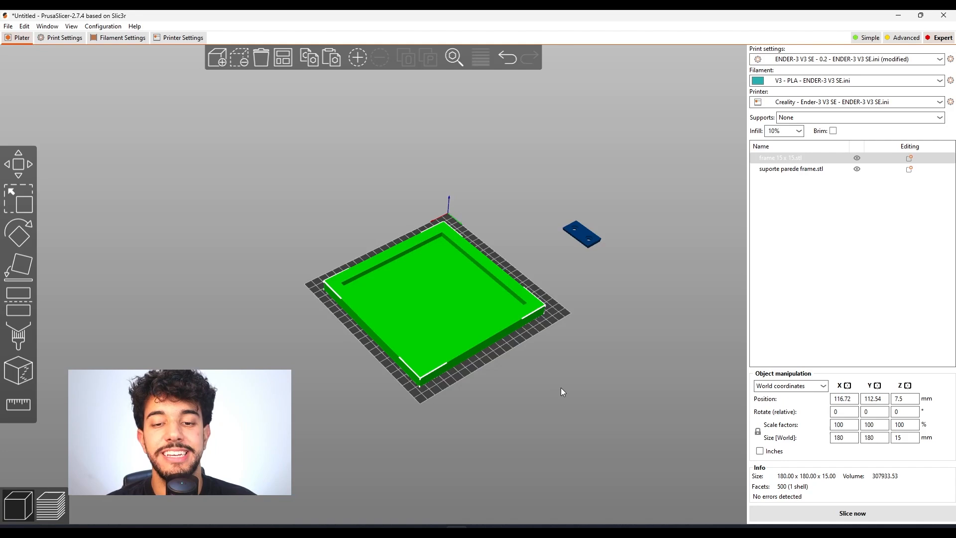
scroll(561, 387, "up", 4)
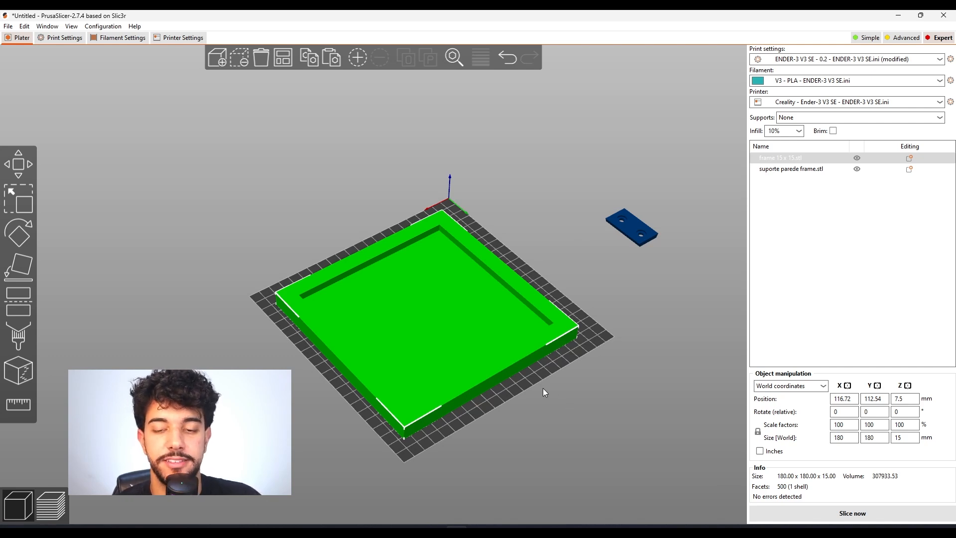
left_click_drag(523, 387, 530, 381)
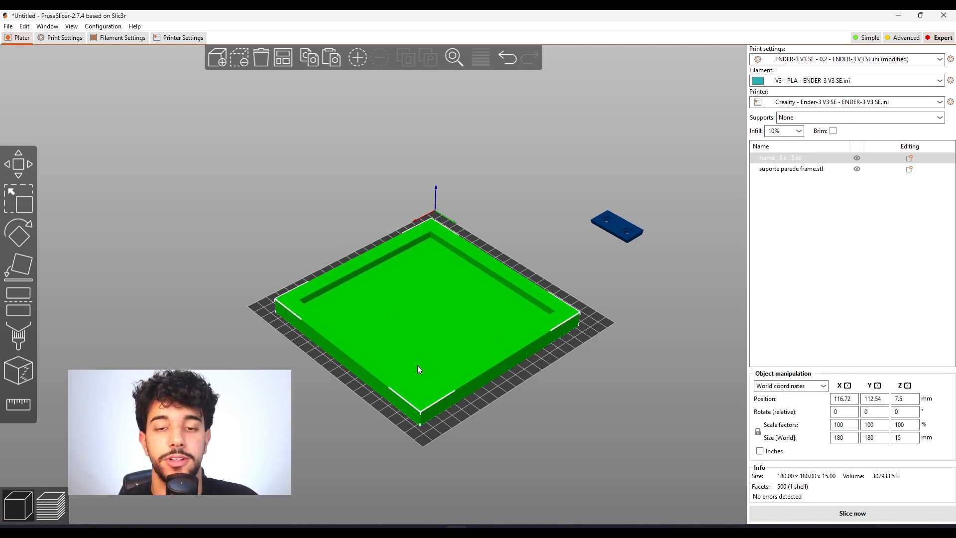
left_click(572, 402)
left_click_drag(564, 375, 624, 393)
middle_click_drag(570, 394, 516, 415)
left_click(307, 319)
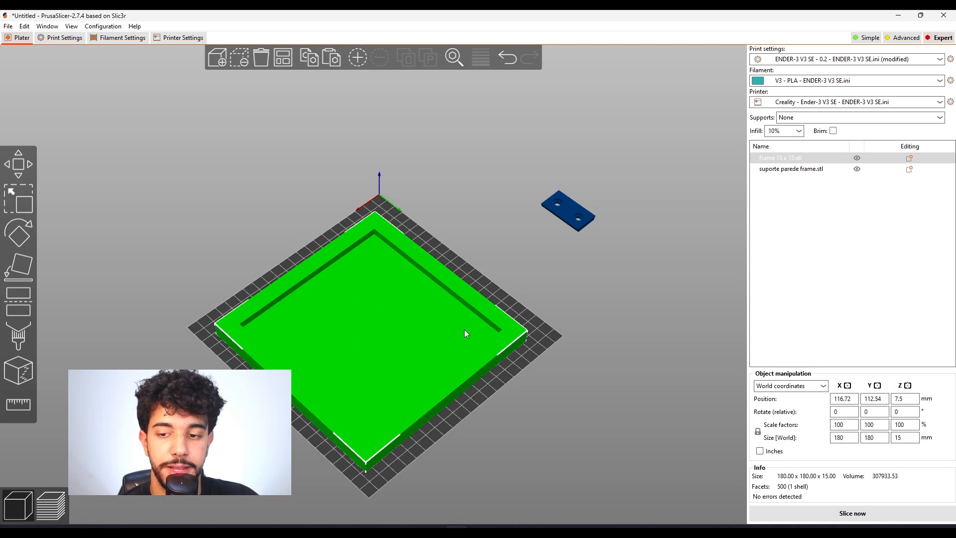
Rearrange the frame and move the suporte parede frame.stl wall bracket onto the print bed beside it.
left_click(574, 207)
left_click_drag(571, 215, 517, 260)
mouse_move(453, 301)
left_mouse_down()
mouse_move(441, 314)
mouse_move(449, 316)
left_mouse_up()
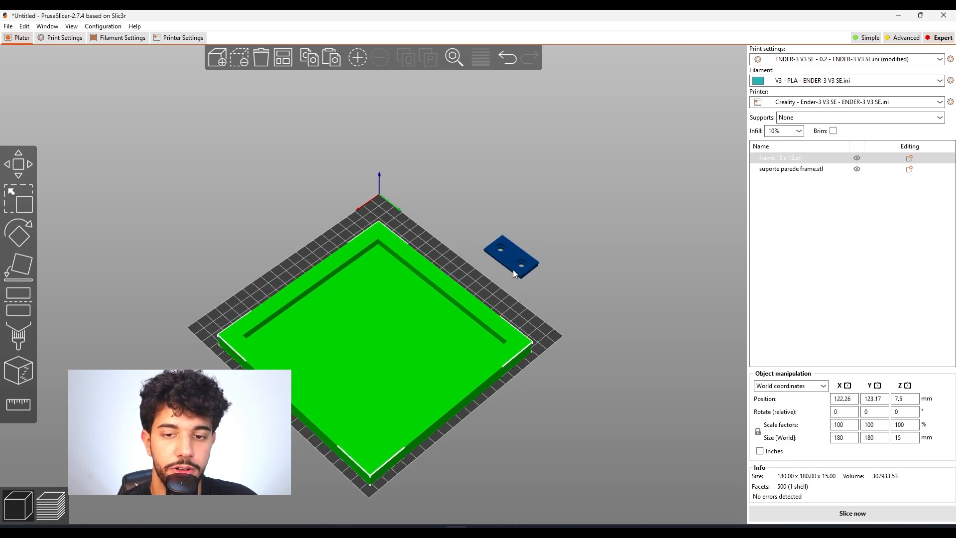
left_click_drag(513, 269, 455, 271)
left_click_drag(518, 316, 491, 312)
Set the print layer height to 0.22 mm for the frame and wall bracket.
left_click_drag(463, 351, 647, 275)
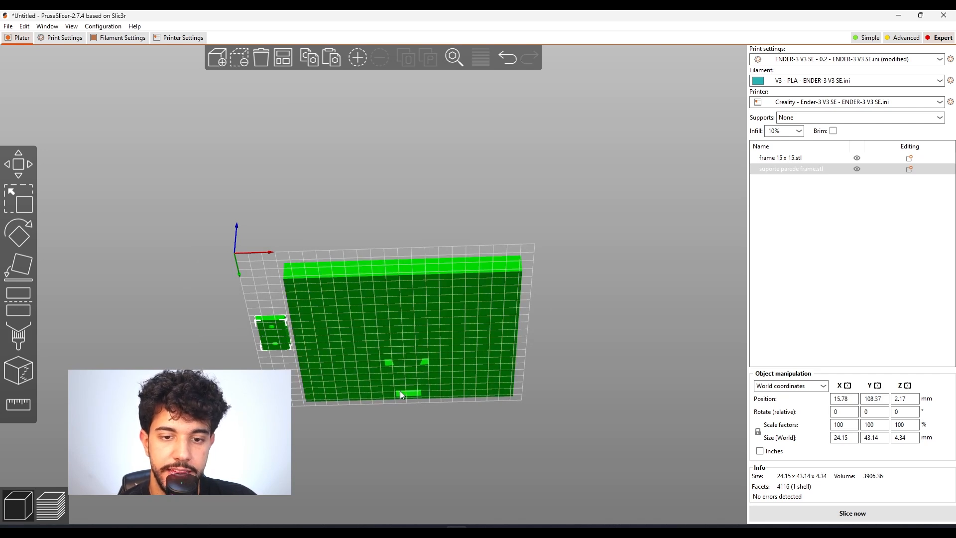
left_click_drag(572, 358, 571, 399)
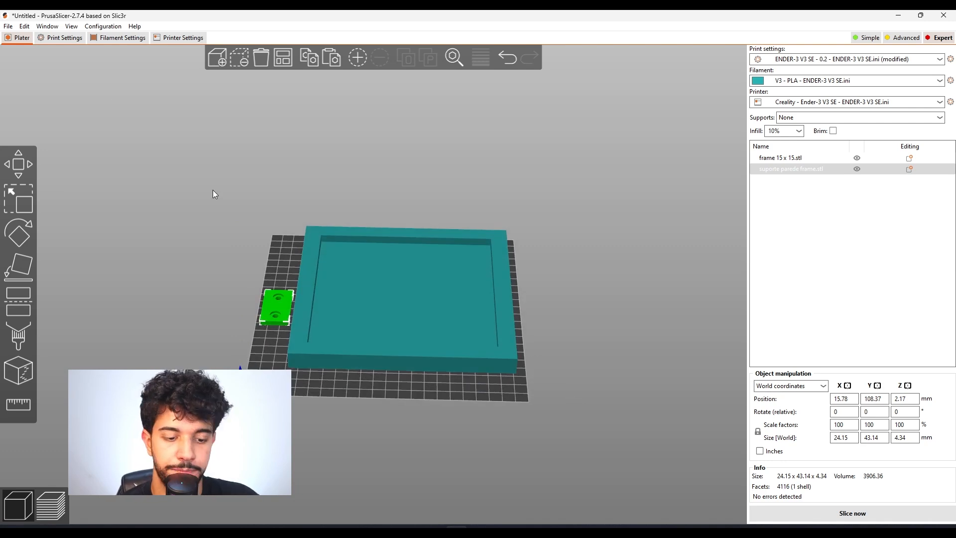
left_click(62, 37)
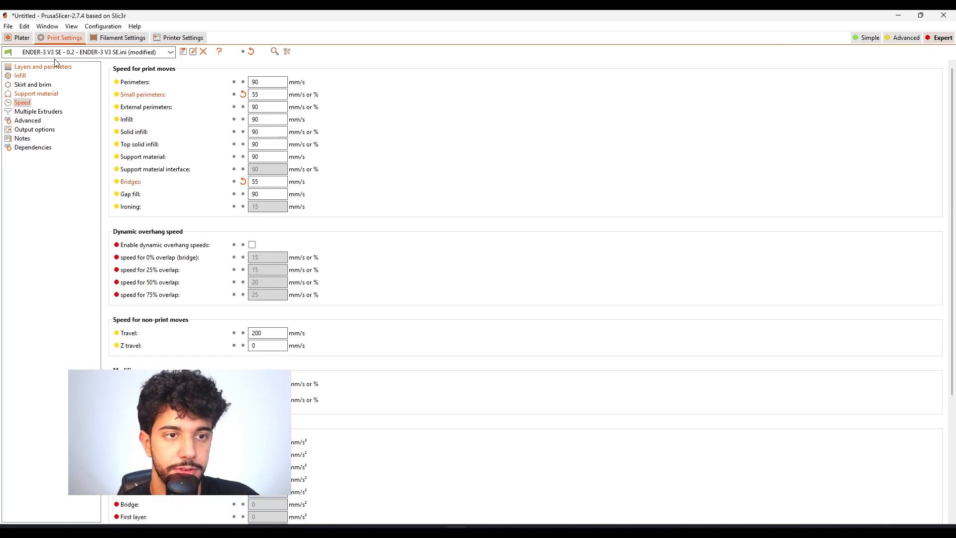
left_click(51, 66)
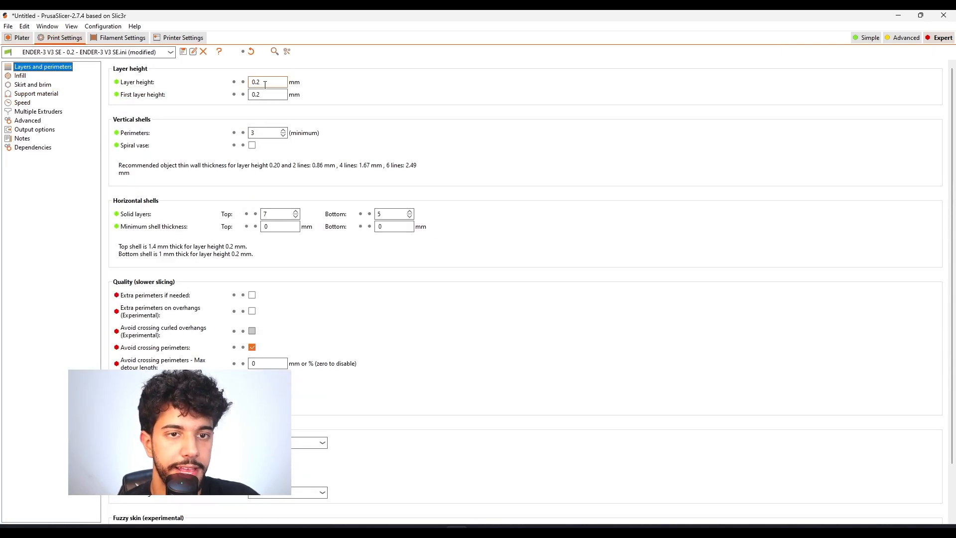
left_click(265, 84)
type("2")
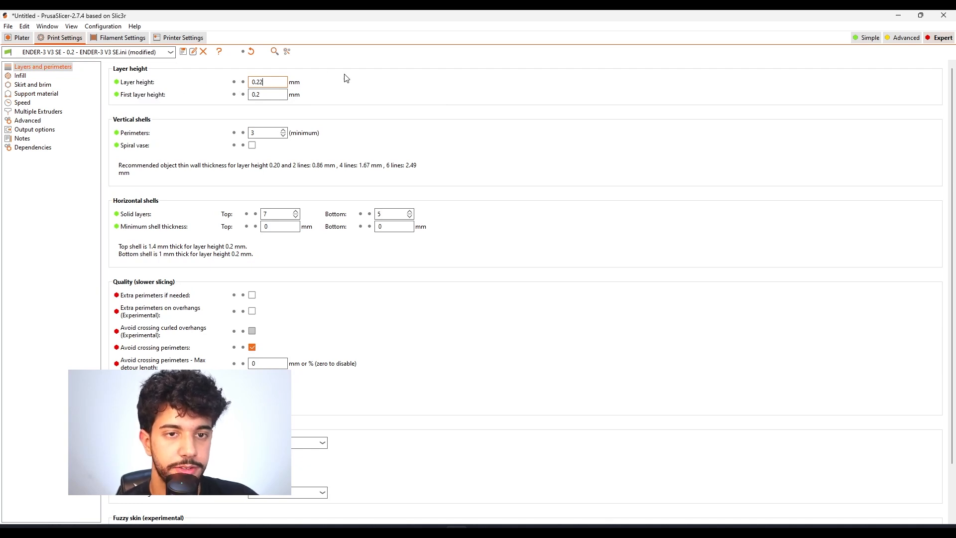
Set the infill fill density to 8%, keeping the Gyroid pattern.
left_click(22, 76)
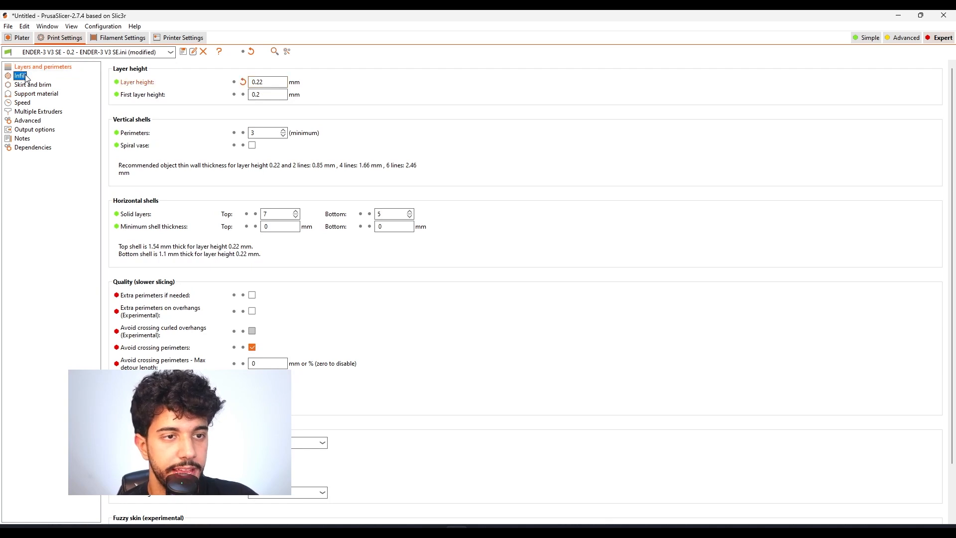
left_click(255, 82)
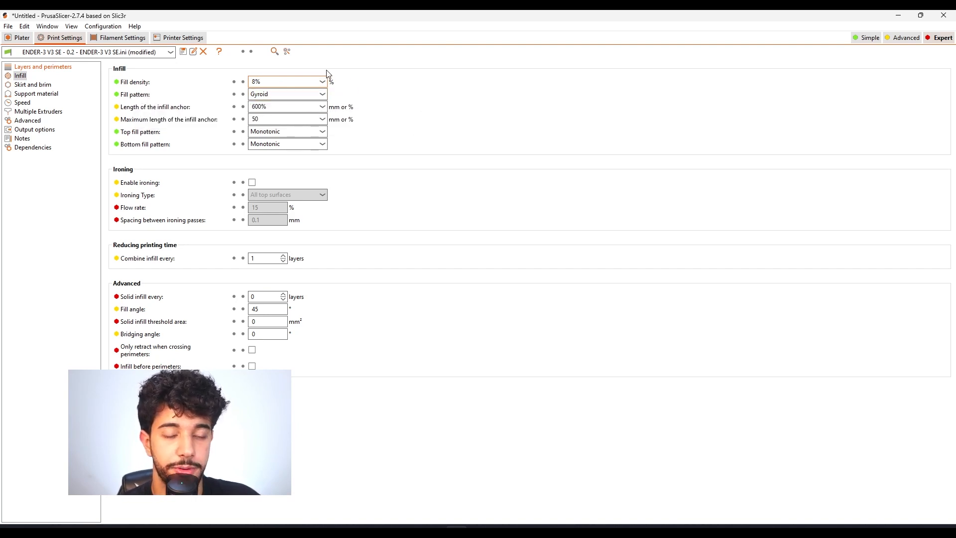
left_click(36, 86)
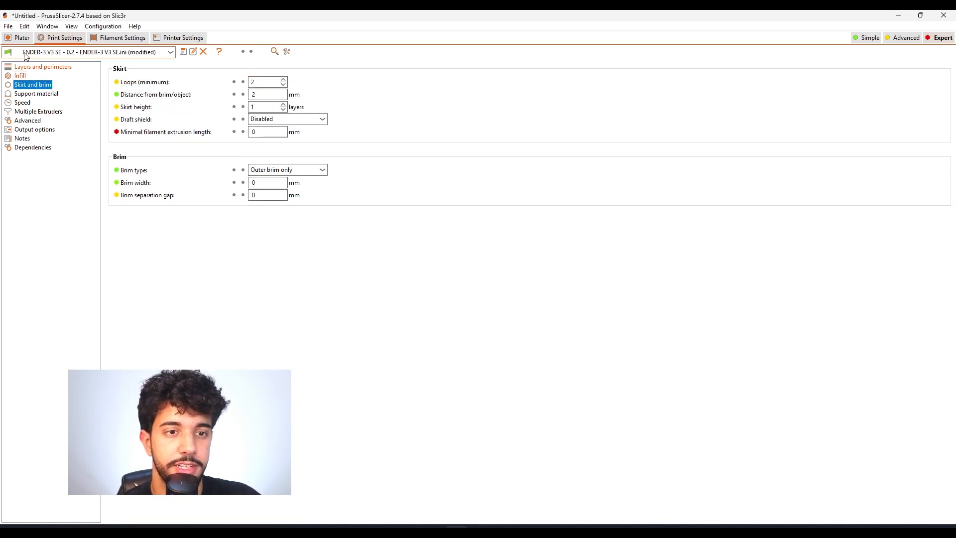
Turn off support material generation for the frame and wall bracket print.
left_click(19, 37)
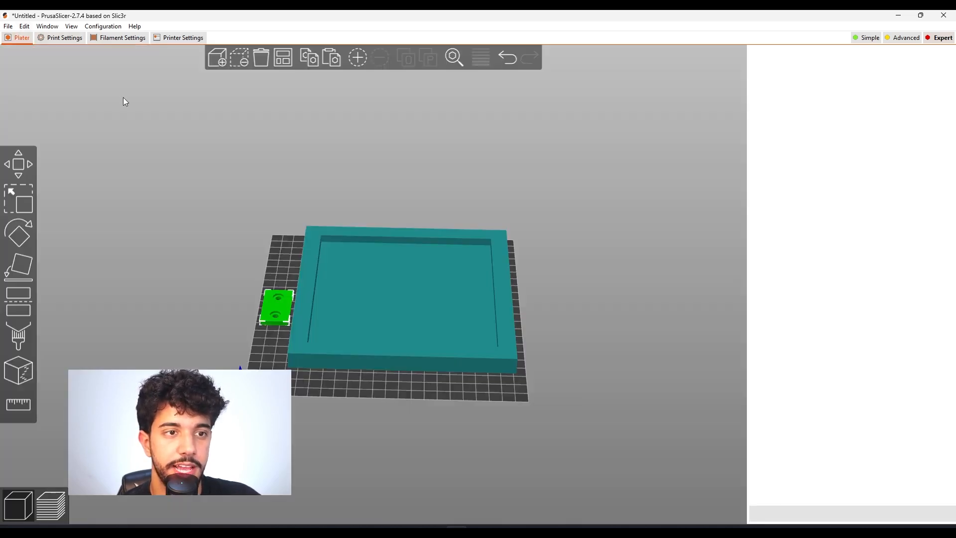
left_click_drag(465, 389, 410, 290)
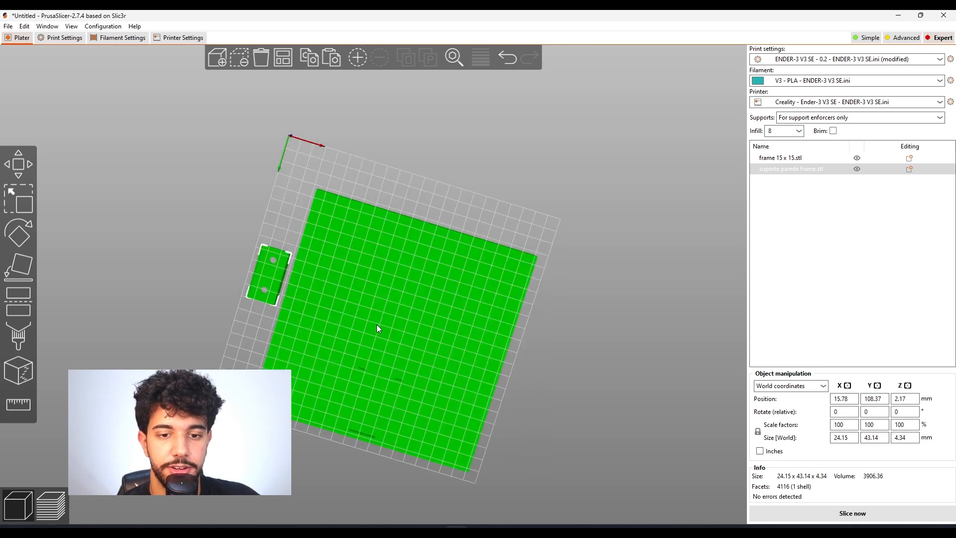
left_click_drag(469, 198, 462, 298)
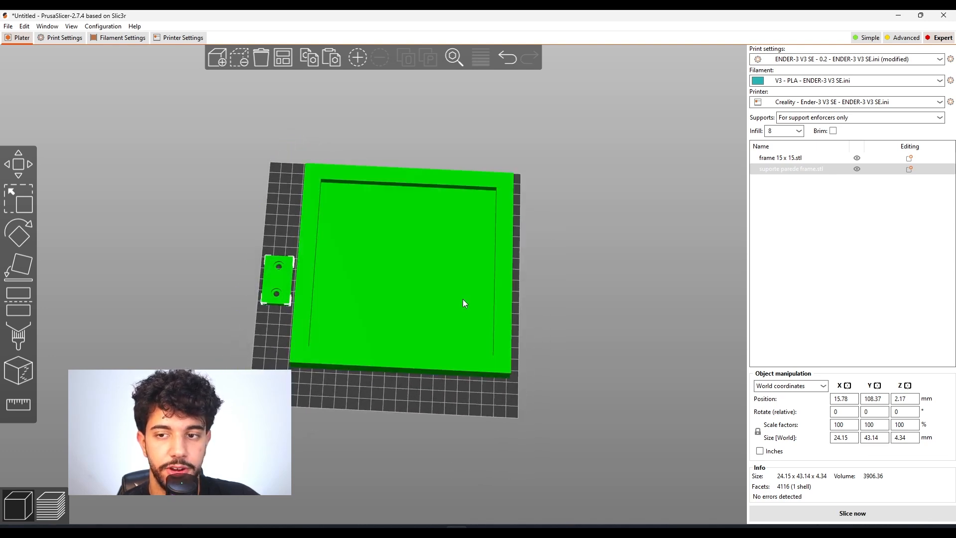
left_click(75, 39)
left_click(33, 95)
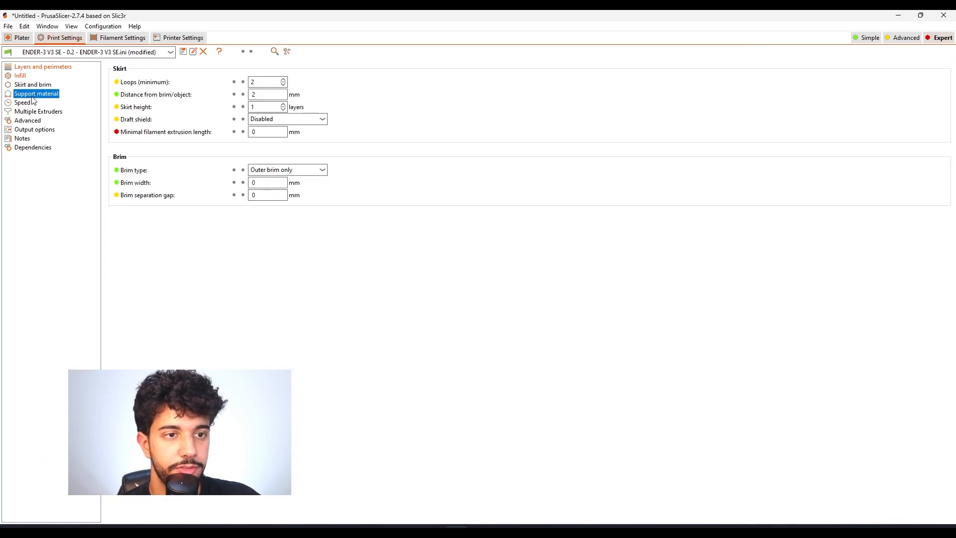
left_click(251, 81)
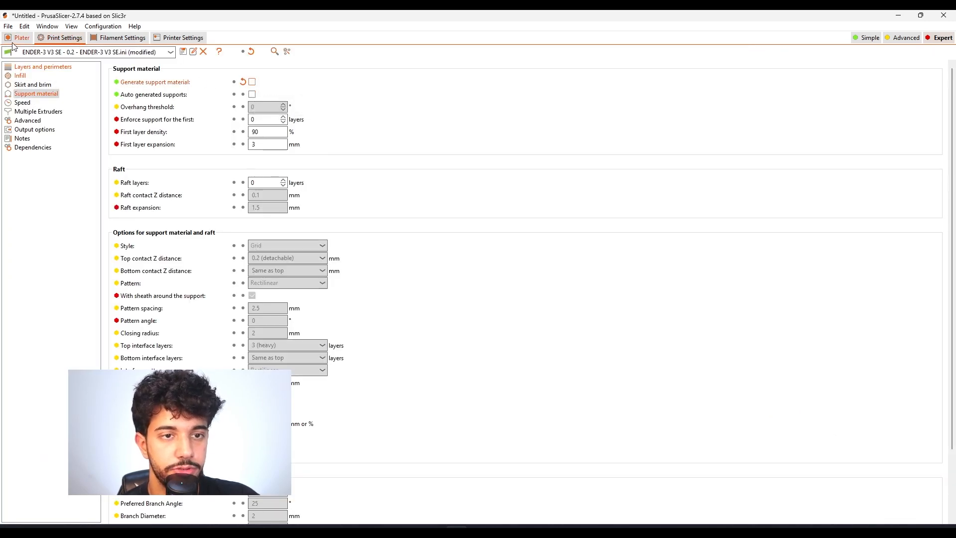
Reposition the frame 15 x 15.stl model on the print bed beside the wall bracket.
left_click(15, 40)
left_click(417, 332)
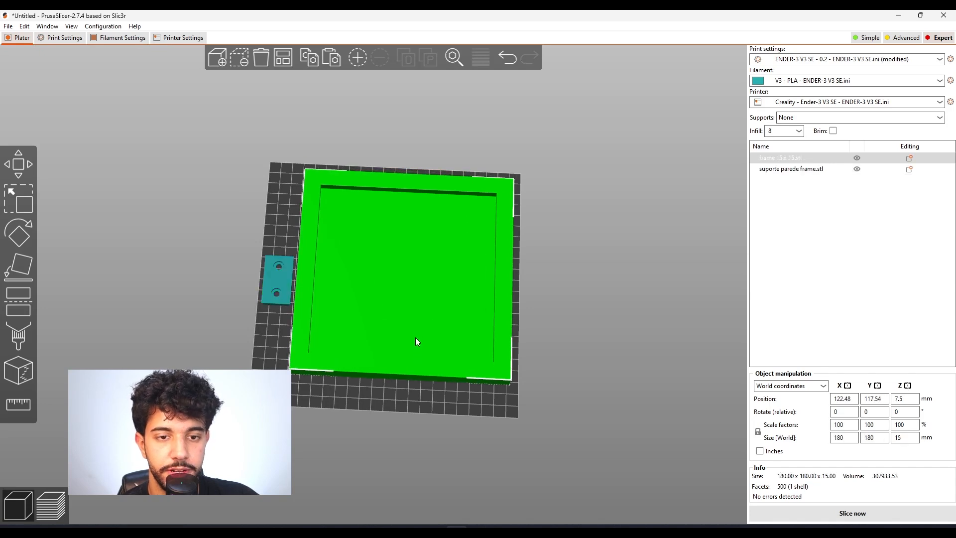
left_click_drag(564, 355, 528, 337)
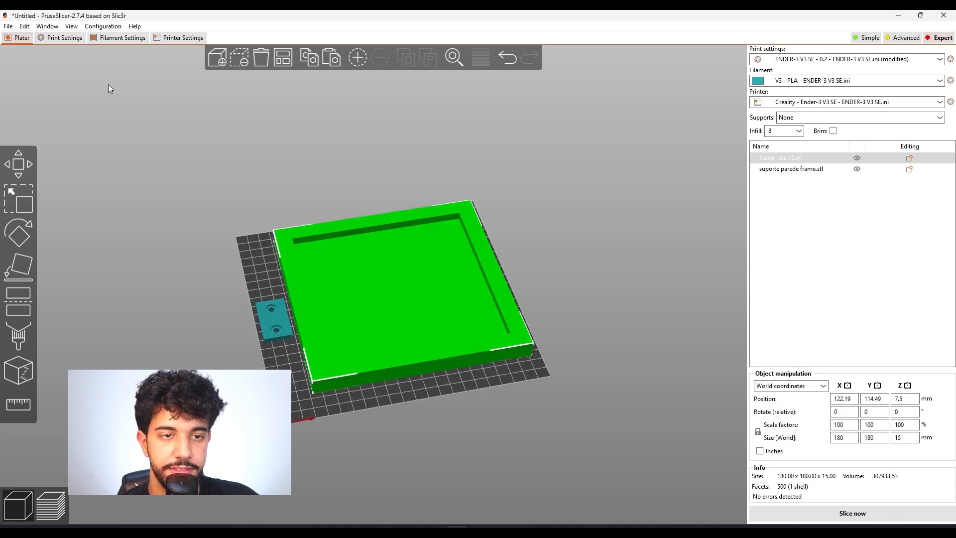
mouse_move(298, 385)
left_mouse_down()
mouse_move(300, 374)
mouse_move(299, 391)
left_mouse_up()
Check the print speed settings and slice the frame together with its wall bracket.
left_click(61, 38)
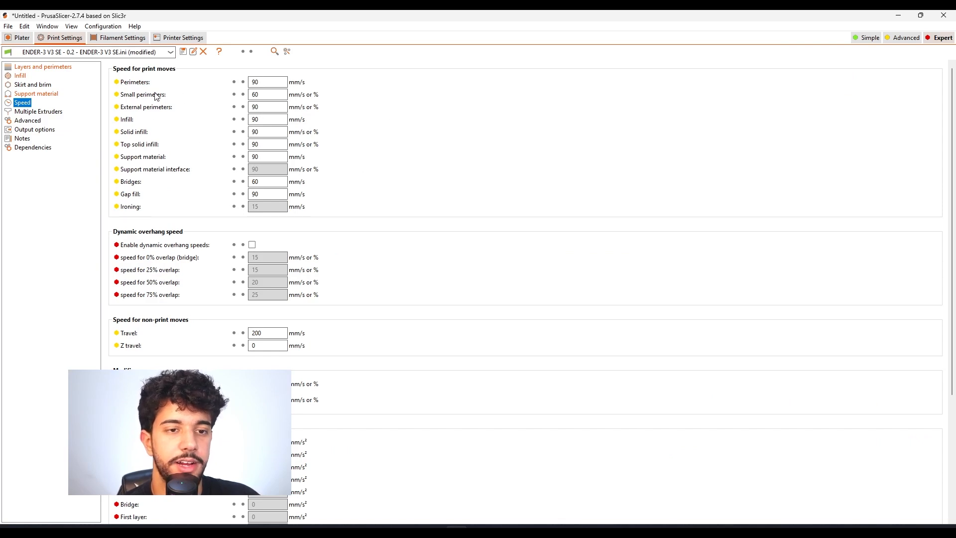
left_click(19, 38)
scroll(485, 374, "up", 2)
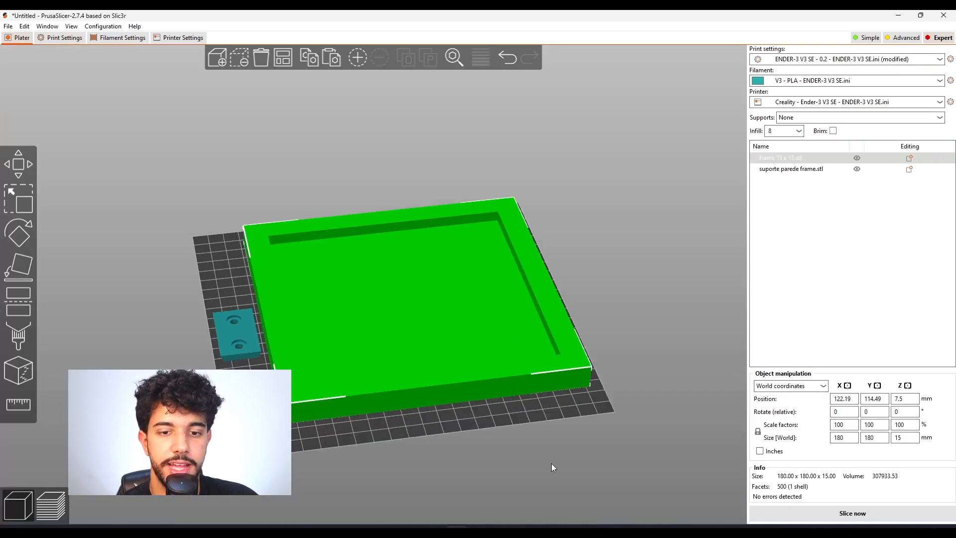
left_click_drag(592, 420, 585, 431)
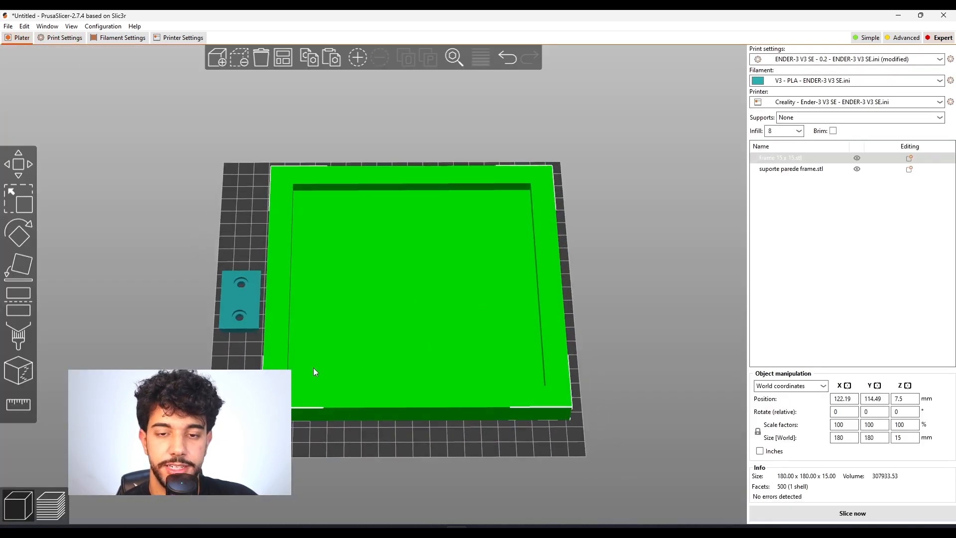
left_click_drag(630, 424, 577, 353)
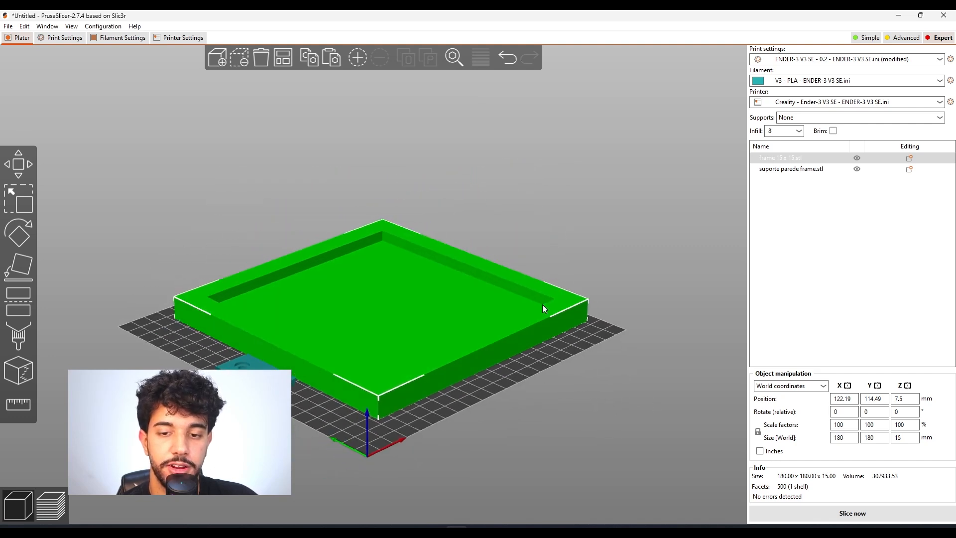
scroll(383, 236, "up", 4)
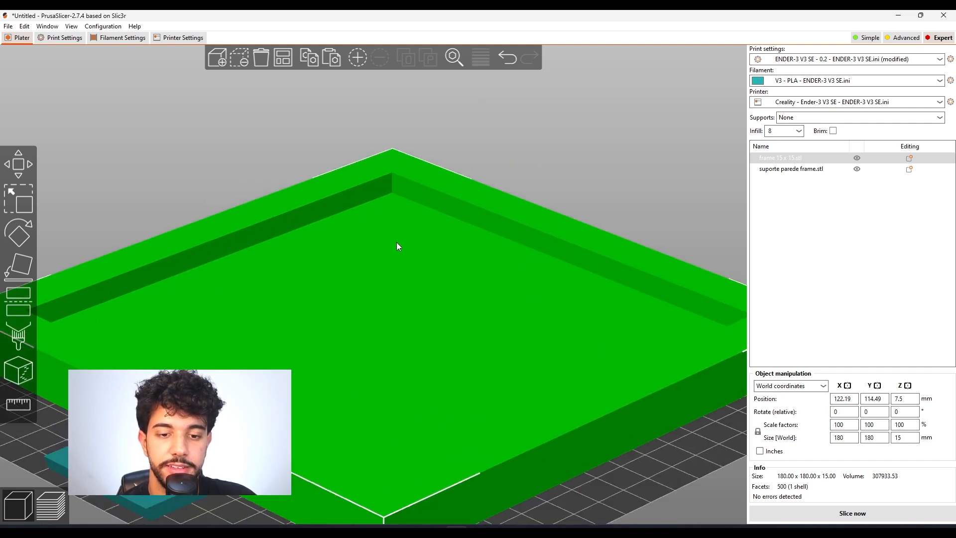
scroll(396, 244, "down", 5)
left_click_drag(558, 265, 516, 267)
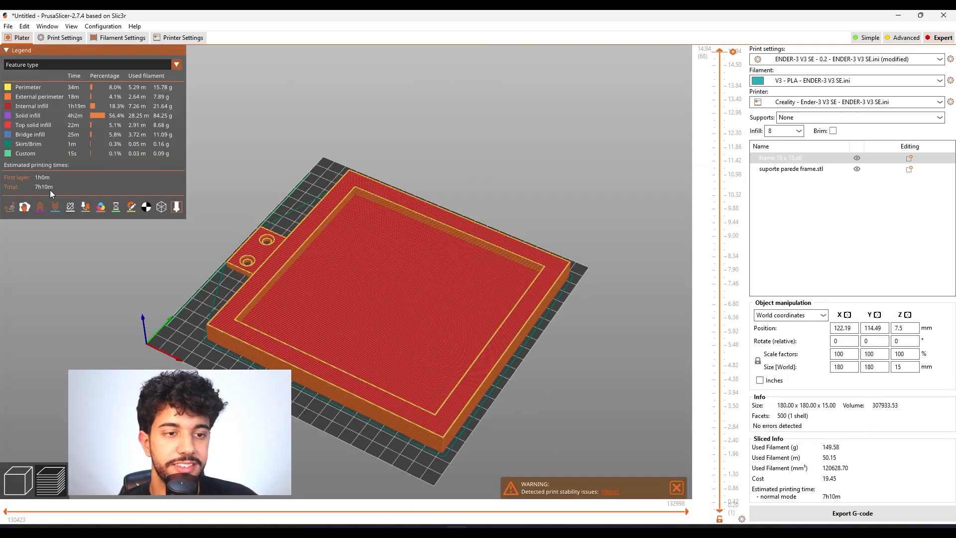
Examine the sliced frame's top surface and the bridged hanging recess on its underside, dismissing the stability notice.
left_click_drag(258, 396, 309, 401)
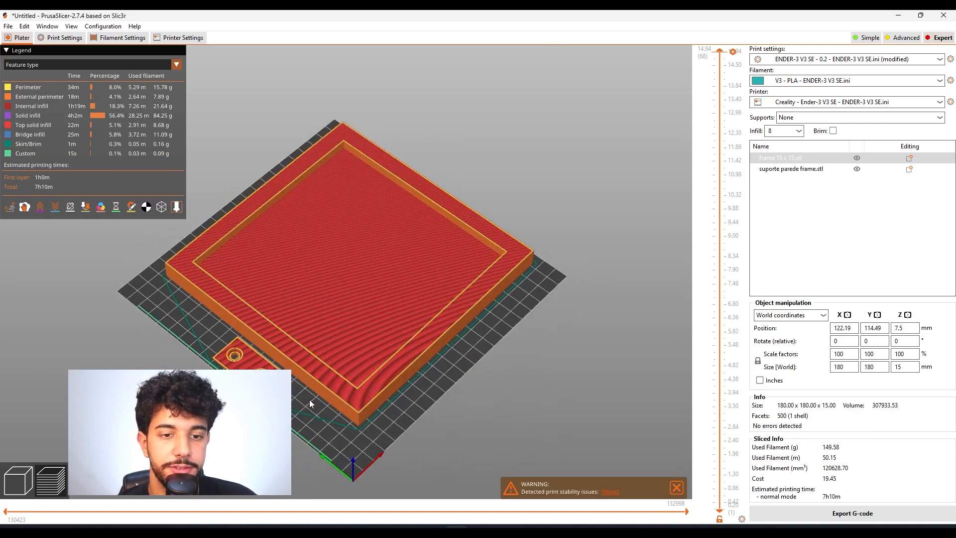
scroll(282, 353, "up", 2)
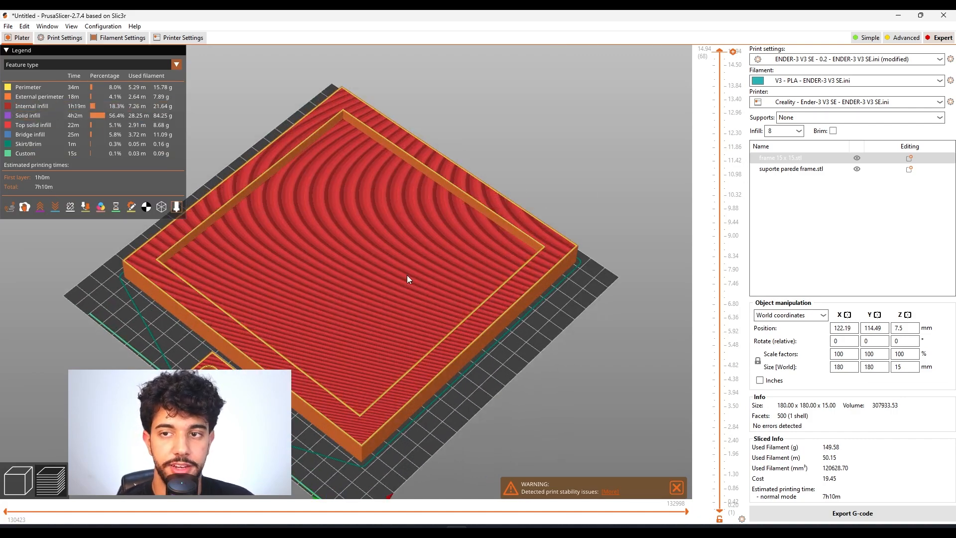
left_click_drag(448, 448, 450, 426)
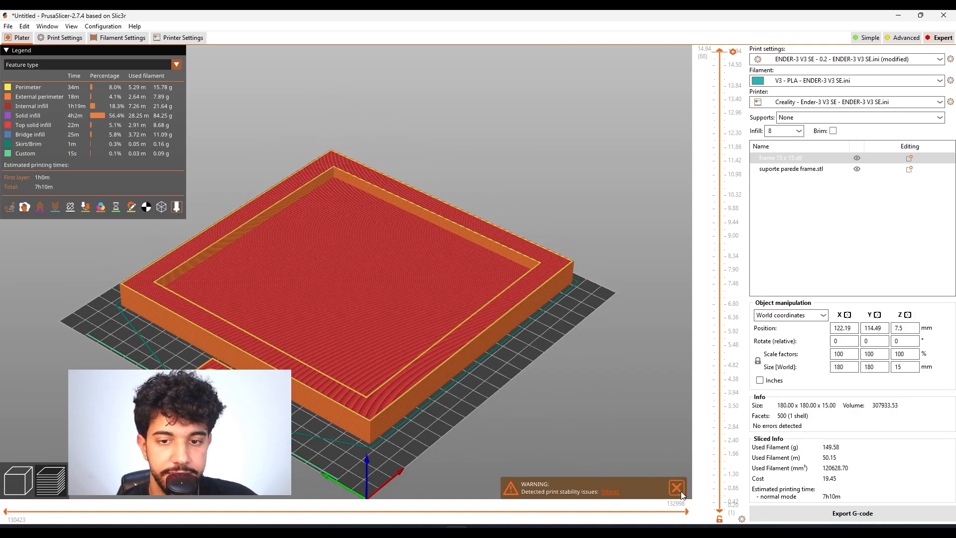
left_click(676, 488)
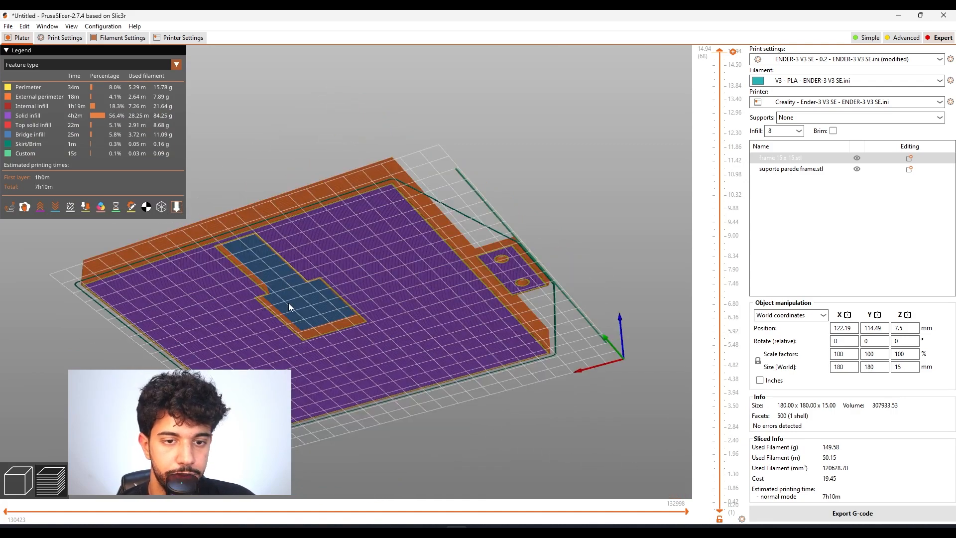
scroll(289, 290, "up", 4)
left_click_drag(445, 154, 476, 234)
scroll(340, 244, "up", 3)
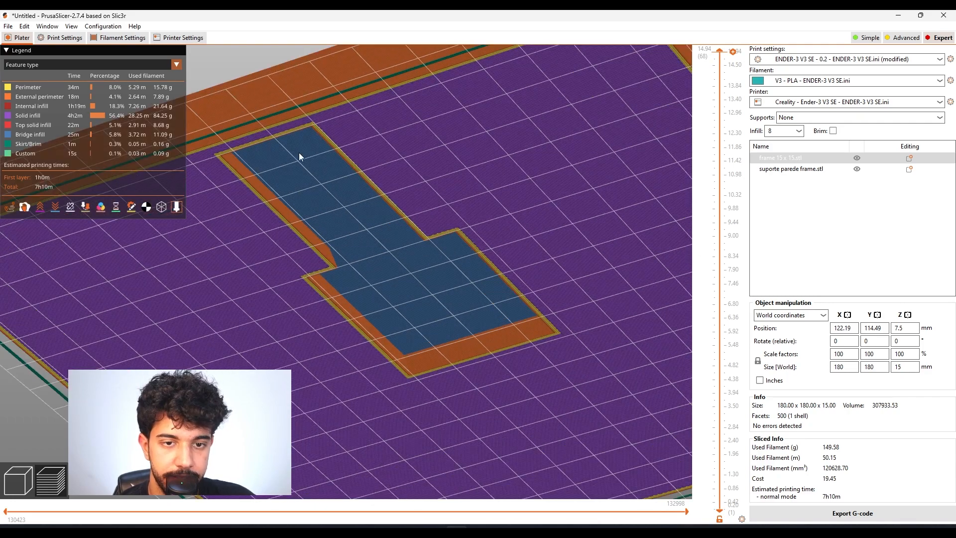
scroll(370, 230, "down", 2)
mouse_move(325, 100)
left_mouse_down()
mouse_move(325, 87)
mouse_move(330, 106)
left_mouse_up()
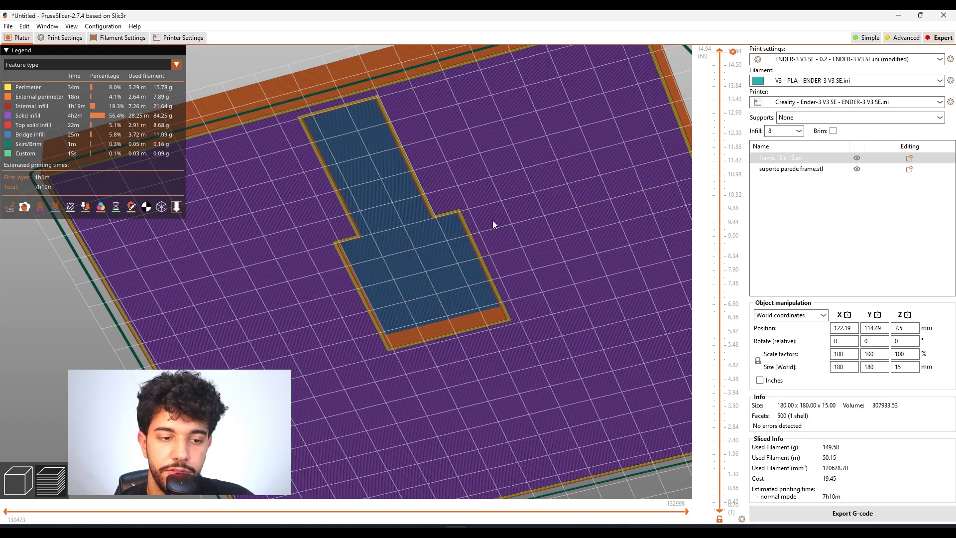
scroll(324, 153, "down", 5)
left_click_drag(332, 77, 264, 260)
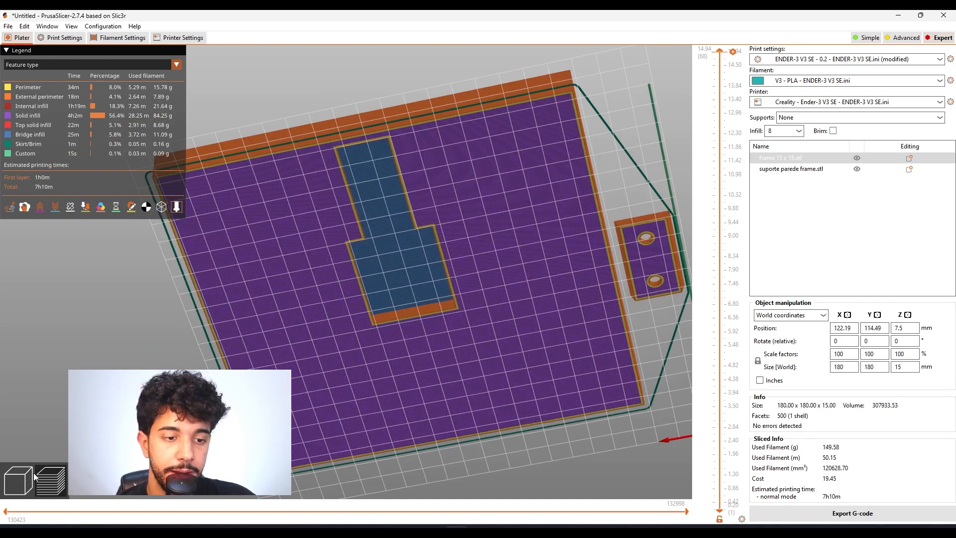
Try painting support enforcers around the hanging recess on the frame's underside.
left_click(18, 481)
left_click(18, 336)
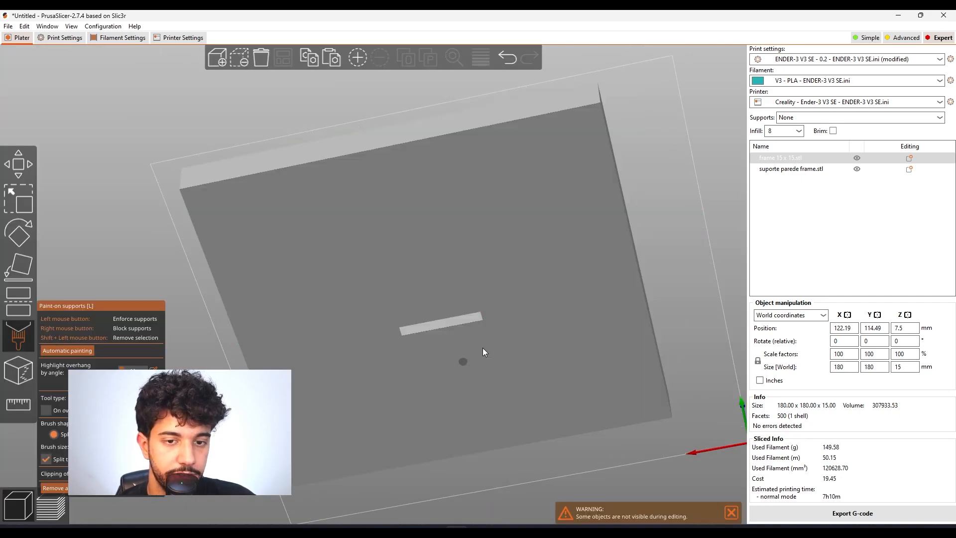
left_click_drag(465, 304, 420, 312)
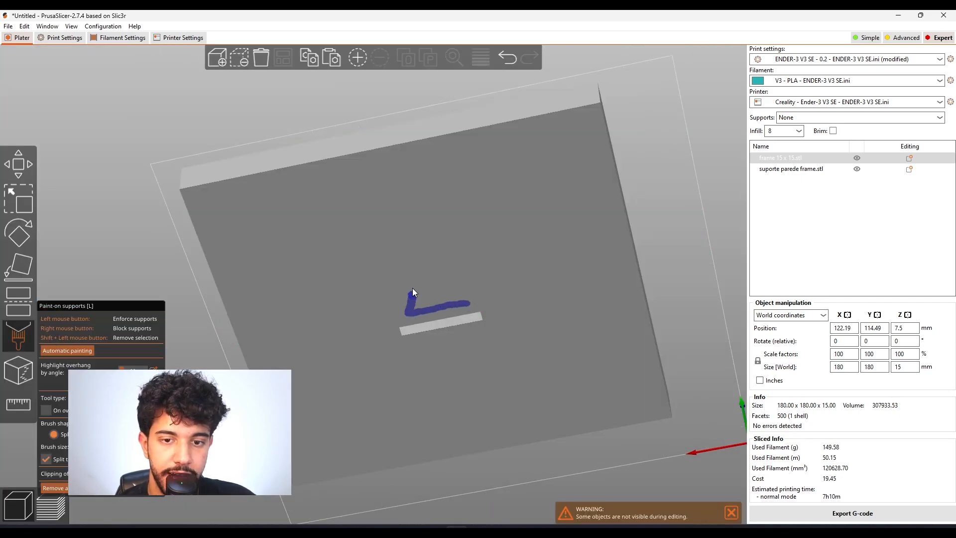
scroll(440, 290, "down", 3)
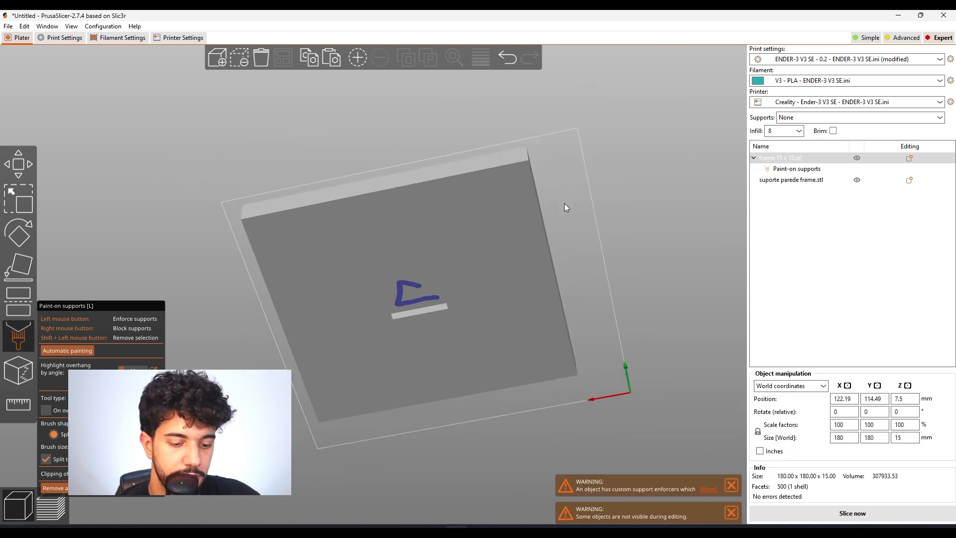
key("ctrl+z")
mouse_move(580, 228)
left_mouse_down()
mouse_move(586, 195)
mouse_move(499, 184)
mouse_move(489, 207)
mouse_move(330, 335)
left_mouse_up()
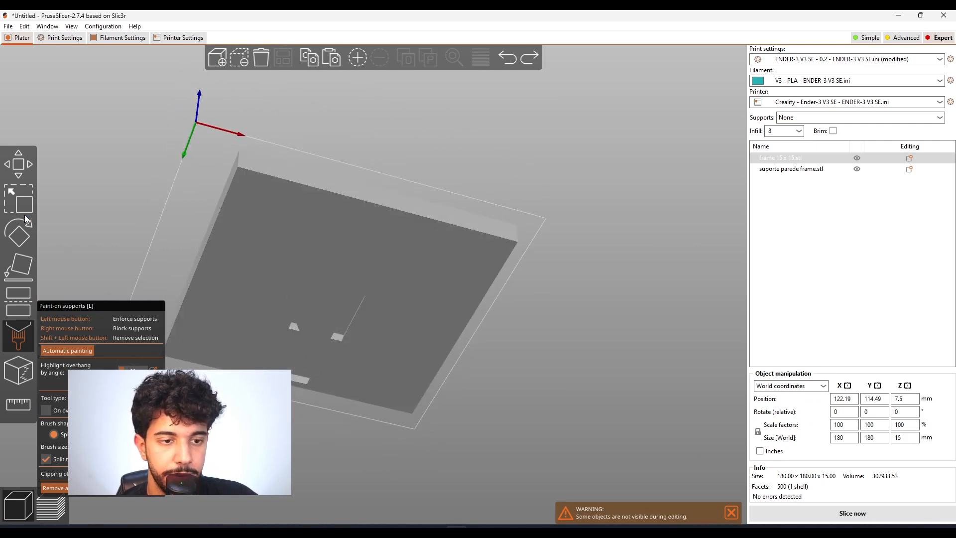
left_click(20, 150)
mouse_move(477, 229)
left_mouse_down()
mouse_move(537, 206)
mouse_move(625, 254)
mouse_move(607, 292)
left_mouse_up()
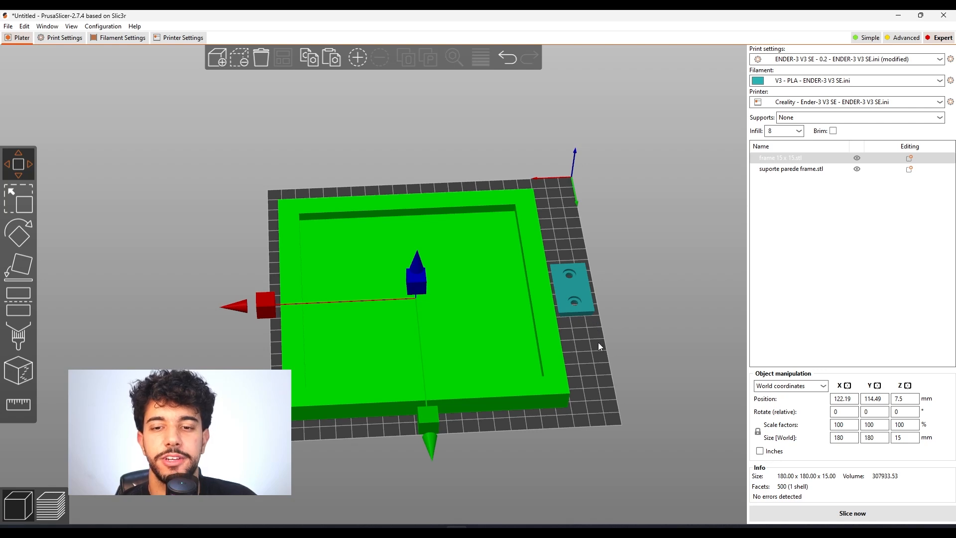
middle_click_drag(599, 342, 542, 336)
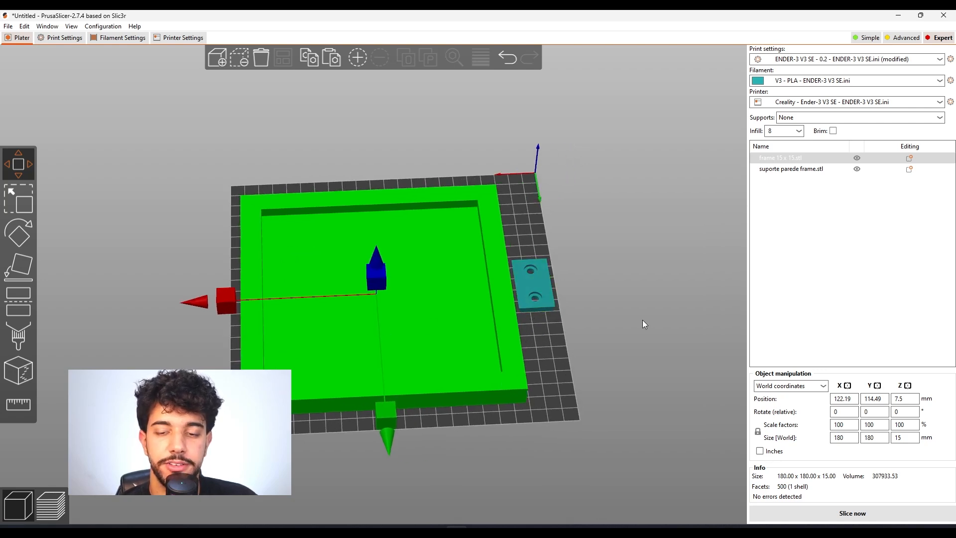
left_click_drag(573, 337, 590, 377)
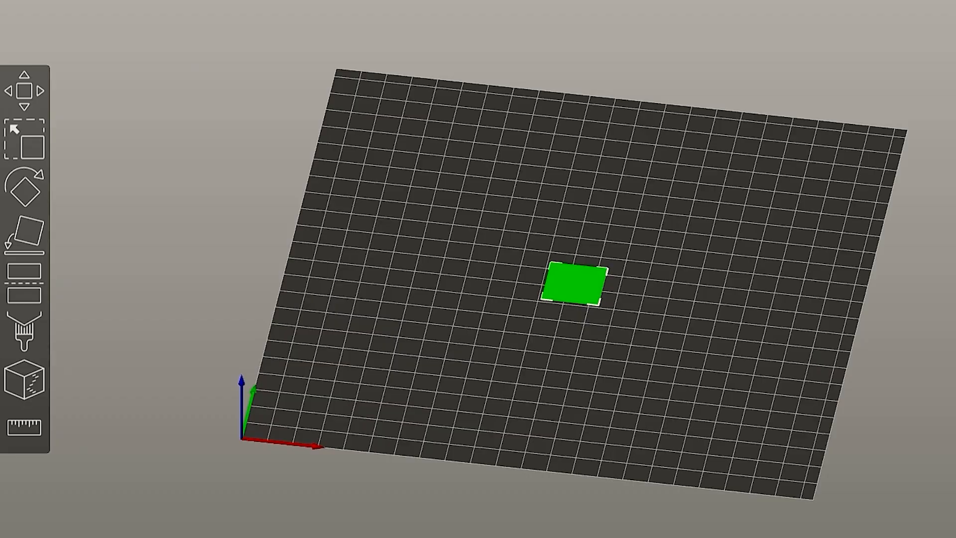
Spread copies of the flat rectangular test piece out to the corners of the print bed.
left_click_drag(571, 282, 391, 131)
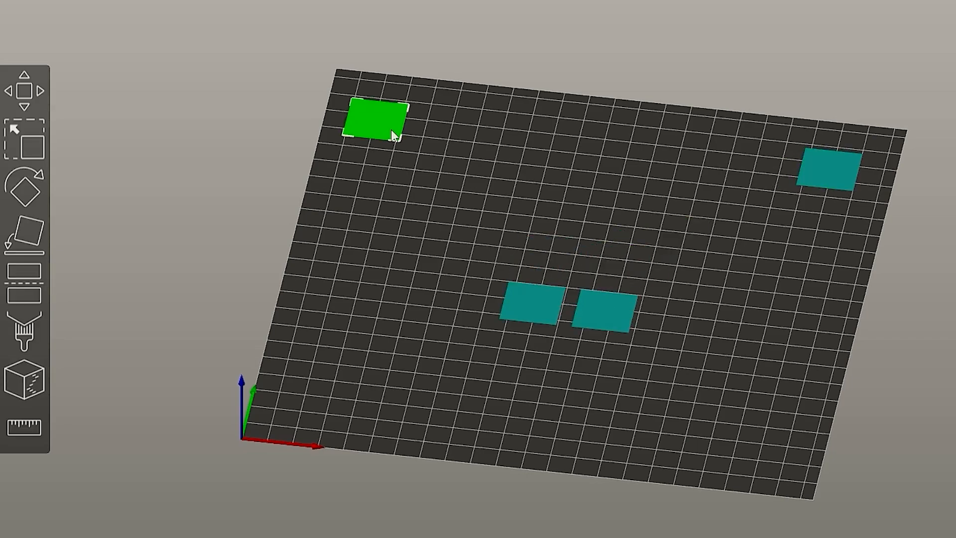
left_click_drag(501, 299, 313, 394)
left_click_drag(604, 309, 746, 414)
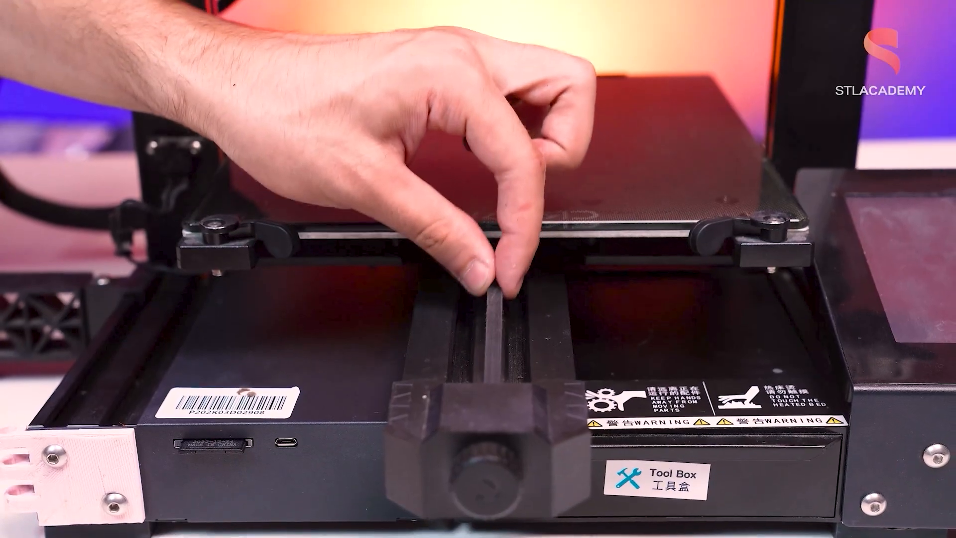